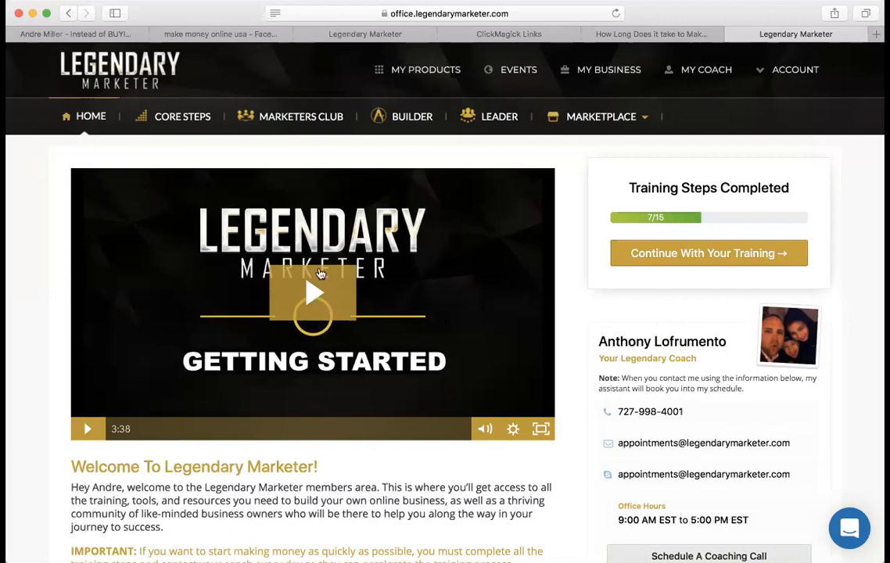
- Open the Core Steps training and skim the Step #1 lesson page
{"action": "left_click", "coordinate": [174, 119]}
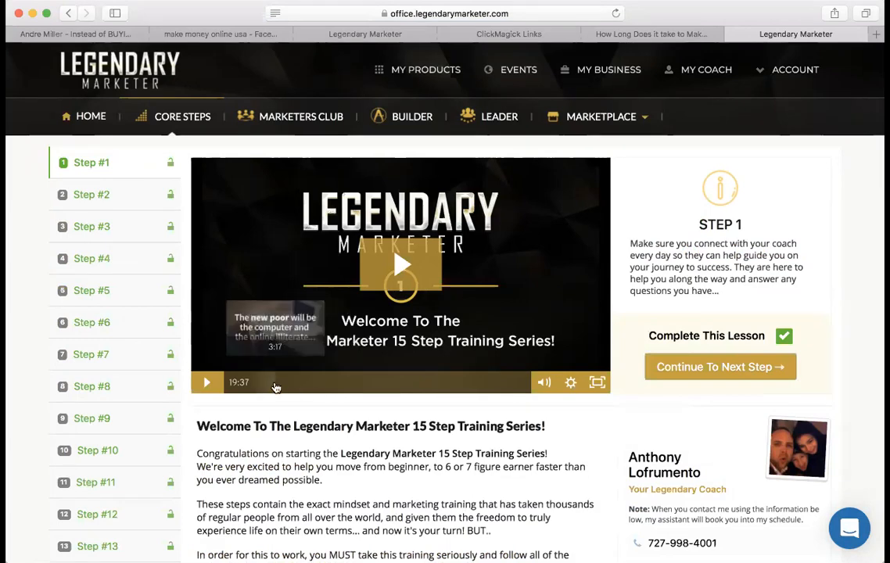
{"action": "scroll", "coordinate": [374, 420], "scroll_direction": "down", "scroll_amount": 5}
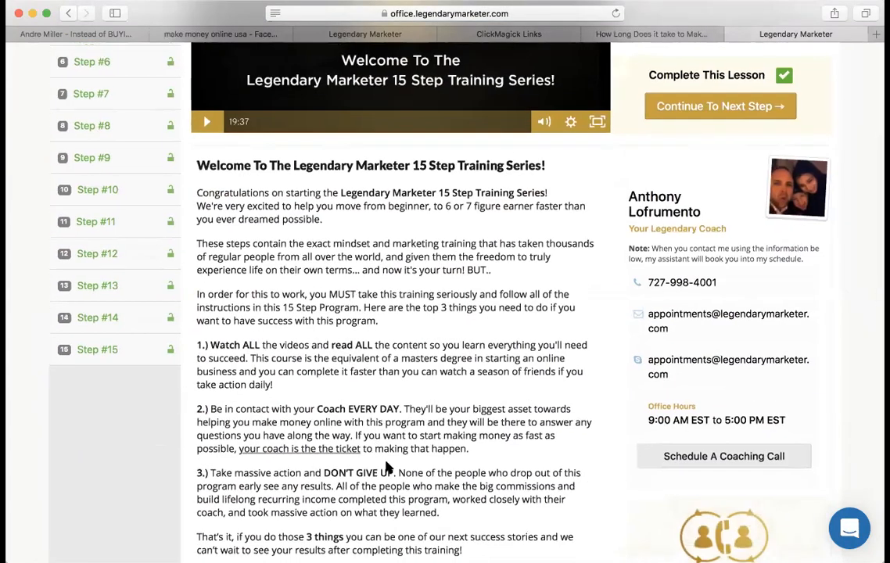
{"action": "scroll", "coordinate": [397, 342], "scroll_direction": "up", "scroll_amount": 5}
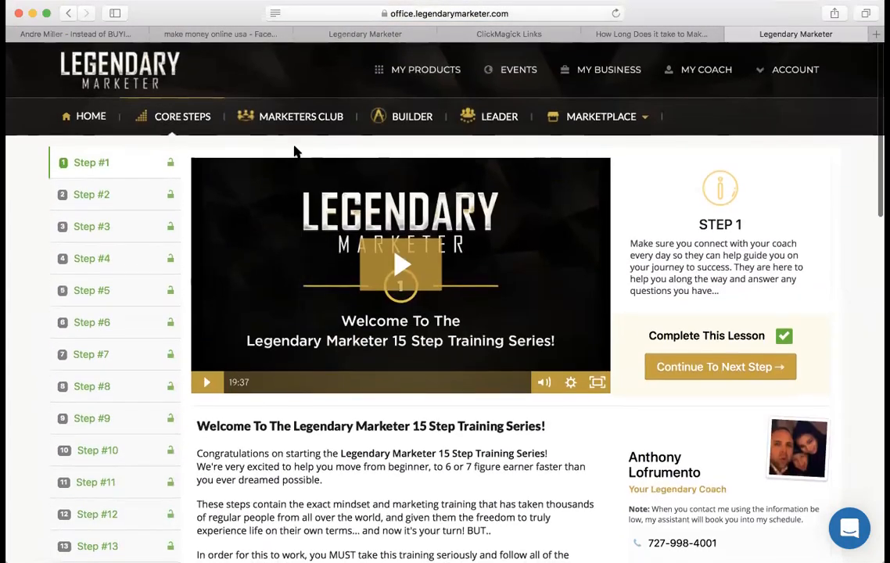
- Open the Marketers Club and look through its full list of training courses
{"action": "left_click", "coordinate": [284, 118]}
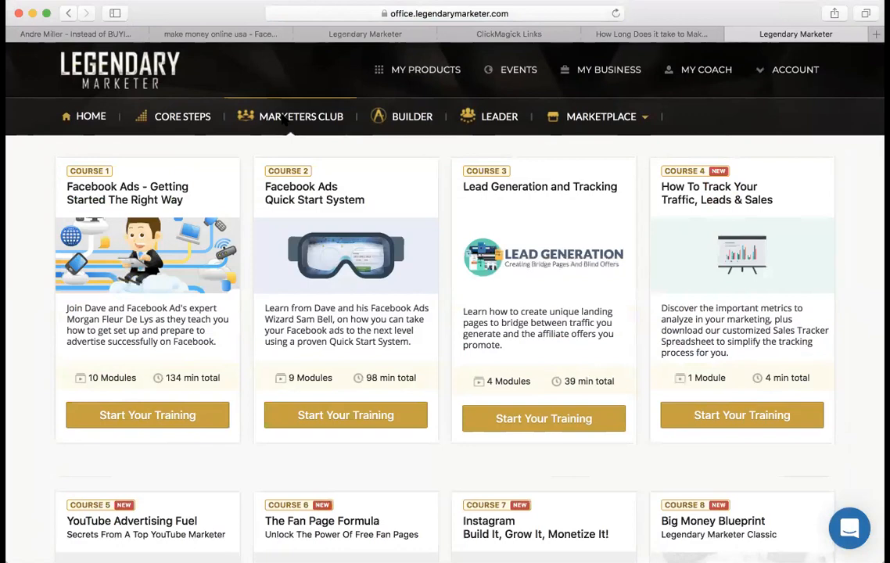
{"action": "scroll", "coordinate": [286, 117], "scroll_direction": "down", "scroll_amount": 1}
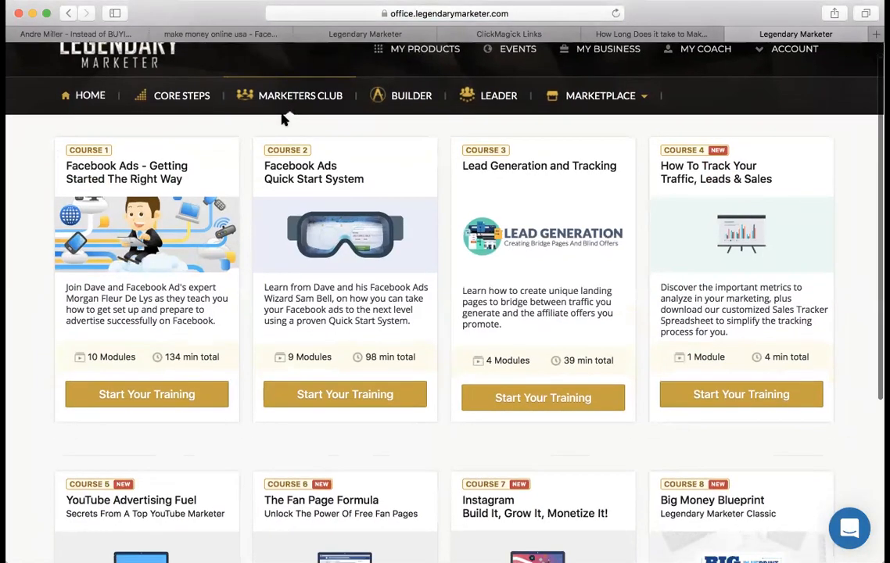
{"action": "scroll", "coordinate": [171, 155], "scroll_direction": "down", "scroll_amount": 2}
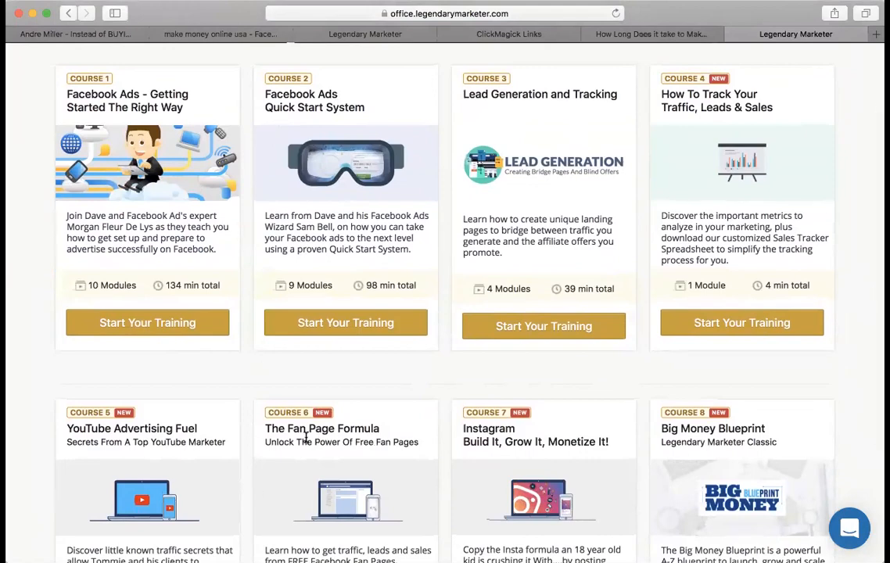
{"action": "scroll", "coordinate": [305, 442], "scroll_direction": "down", "scroll_amount": 2}
{"action": "scroll", "coordinate": [306, 442], "scroll_direction": "down", "scroll_amount": 2}
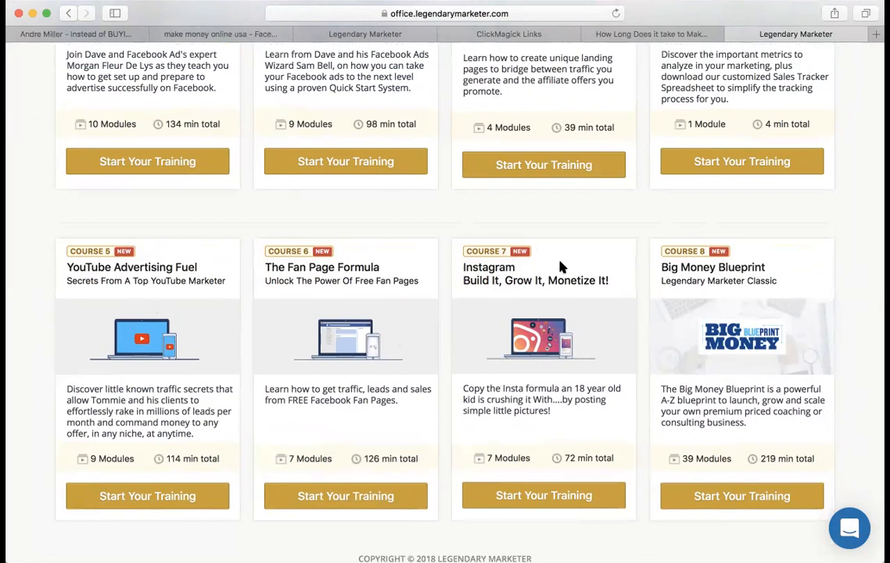
{"action": "scroll", "coordinate": [546, 340], "scroll_direction": "down", "scroll_amount": 2}
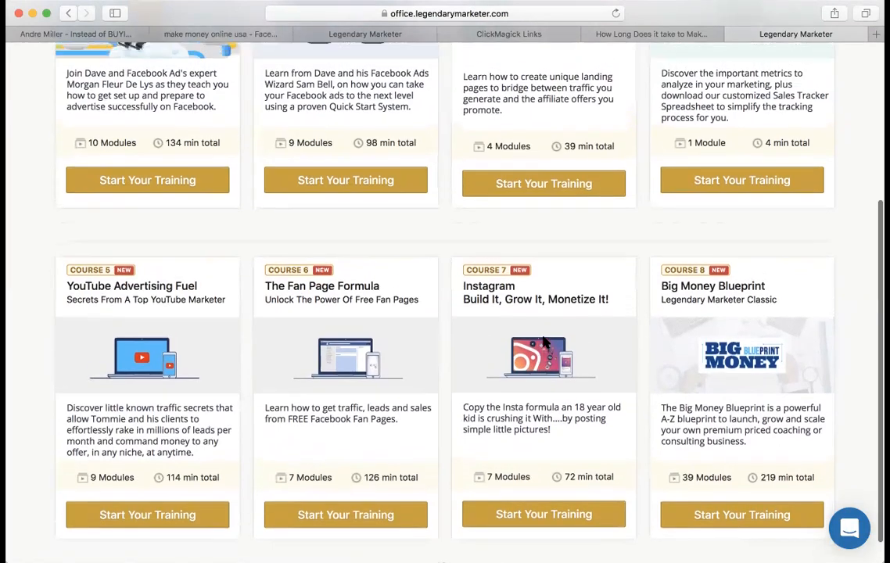
{"action": "scroll", "coordinate": [545, 340], "scroll_direction": "up", "scroll_amount": 4}
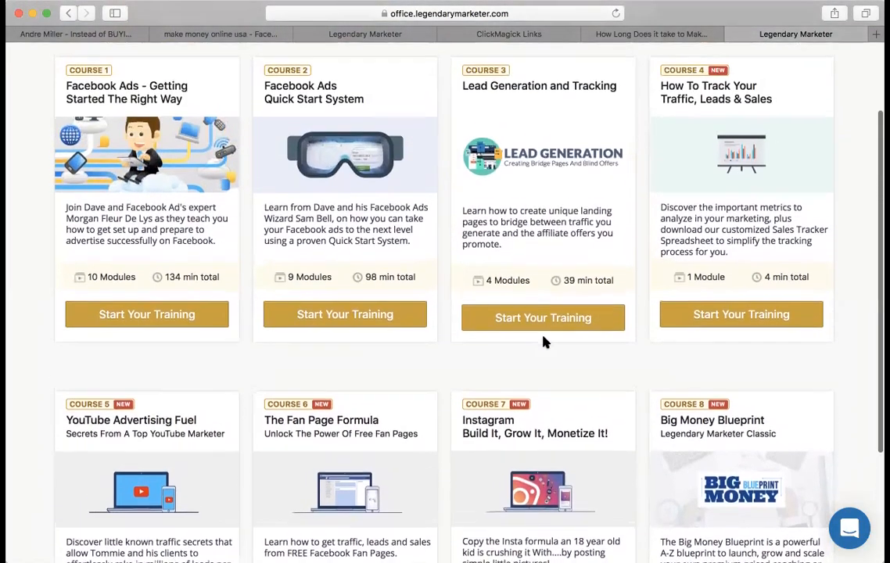
{"action": "scroll", "coordinate": [545, 341], "scroll_direction": "up", "scroll_amount": 1}
{"action": "scroll", "coordinate": [545, 341], "scroll_direction": "down", "scroll_amount": 3}
{"action": "scroll", "coordinate": [545, 341], "scroll_direction": "up", "scroll_amount": 1}
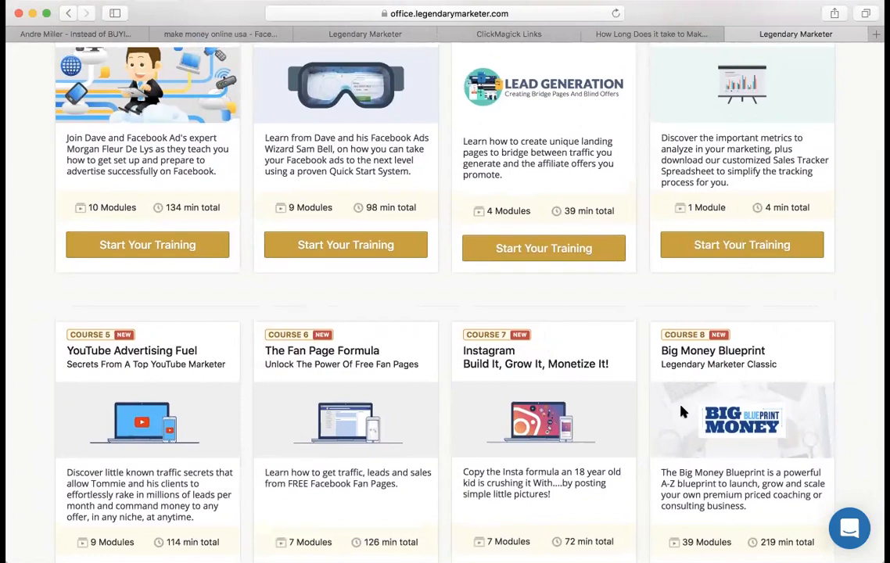
{"action": "scroll", "coordinate": [728, 354], "scroll_direction": "up", "scroll_amount": 5}
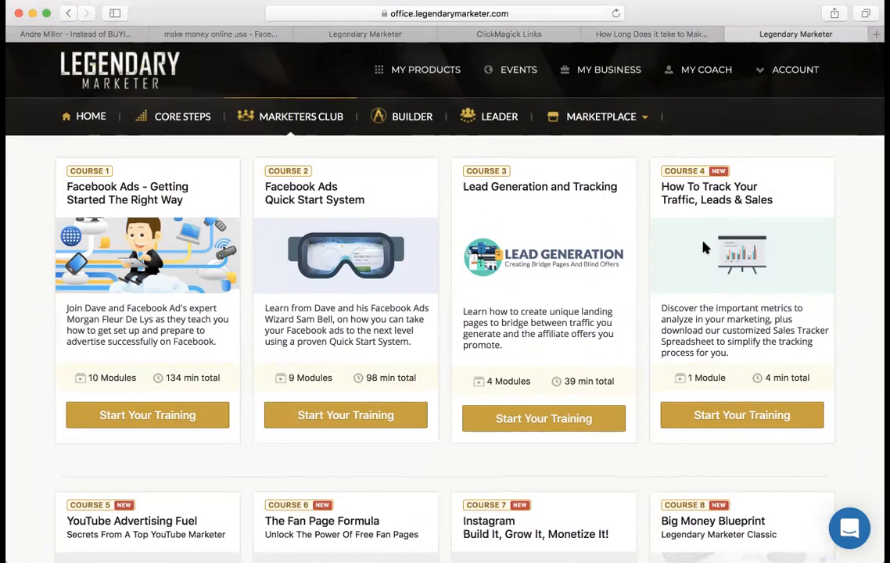
{"action": "scroll", "coordinate": [703, 247], "scroll_direction": "down", "scroll_amount": 2}
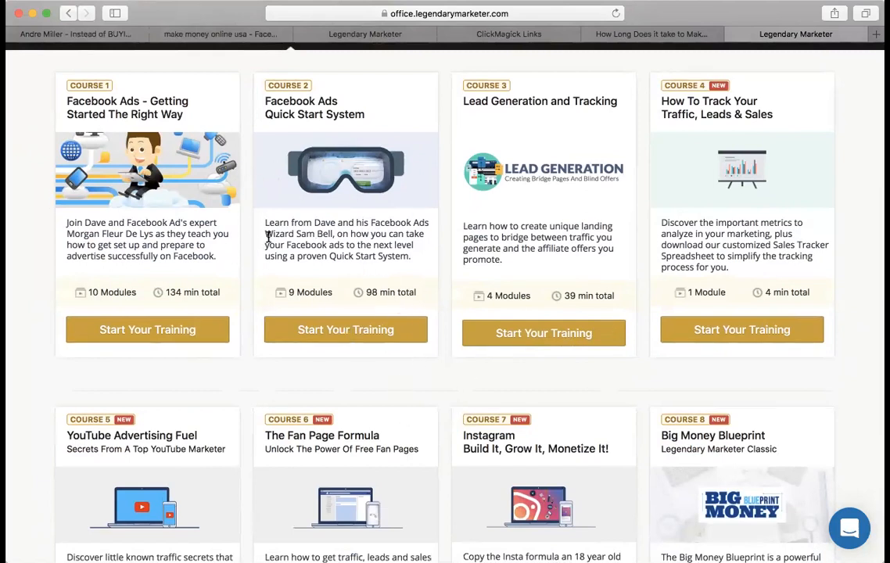
- View Module 2 of the course "Facebook Ads - Getting Started The Right Way" and return to the Marketers Club course list
{"action": "left_click", "coordinate": [174, 331]}
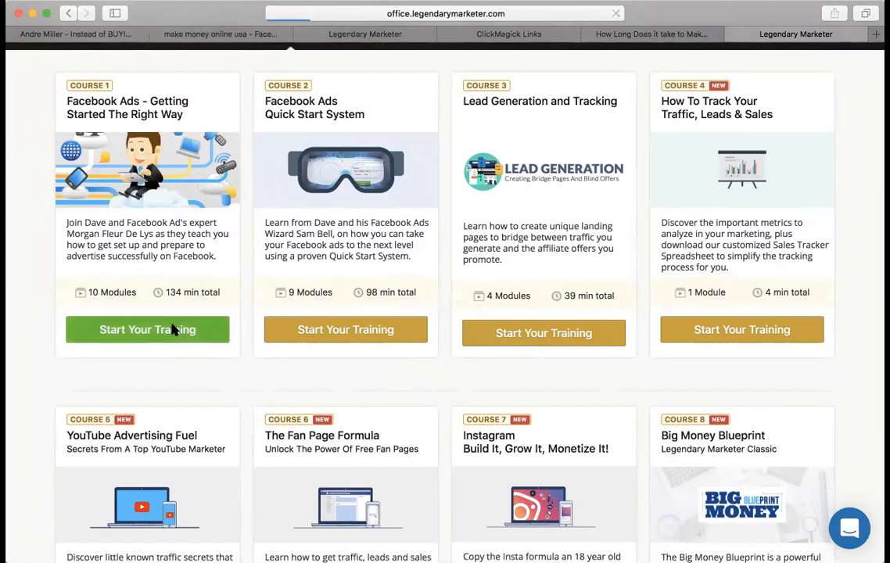
{"action": "left_click", "coordinate": [133, 224]}
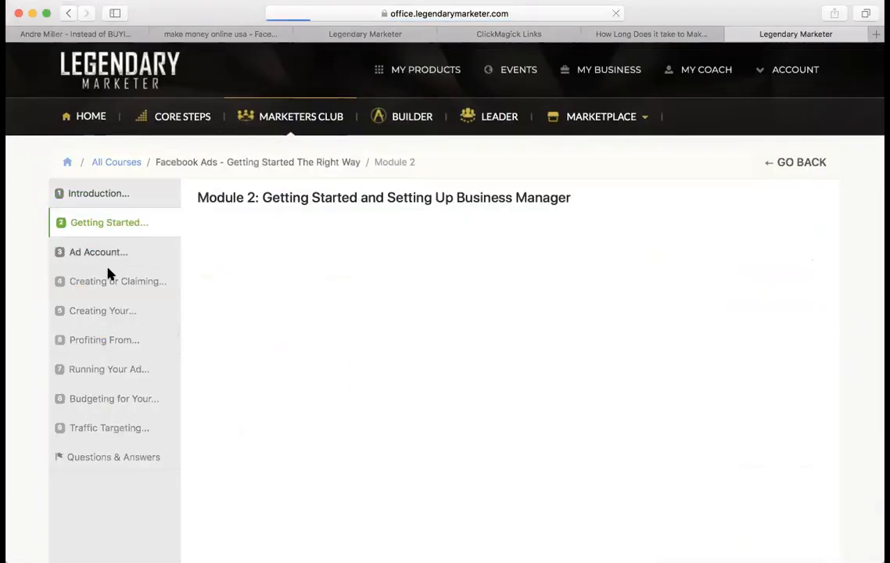
{"action": "left_click", "coordinate": [288, 118]}
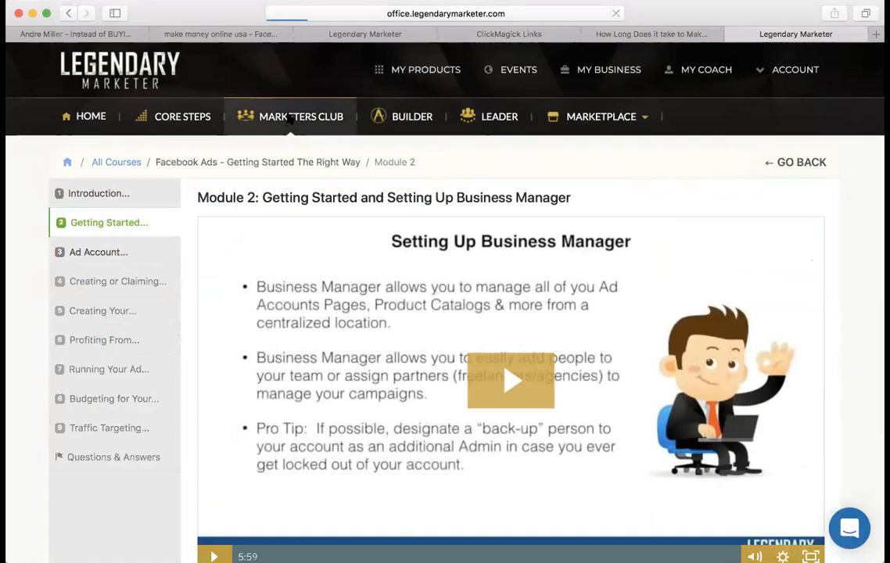
{"action": "scroll", "coordinate": [340, 256], "scroll_direction": "down", "scroll_amount": 5}
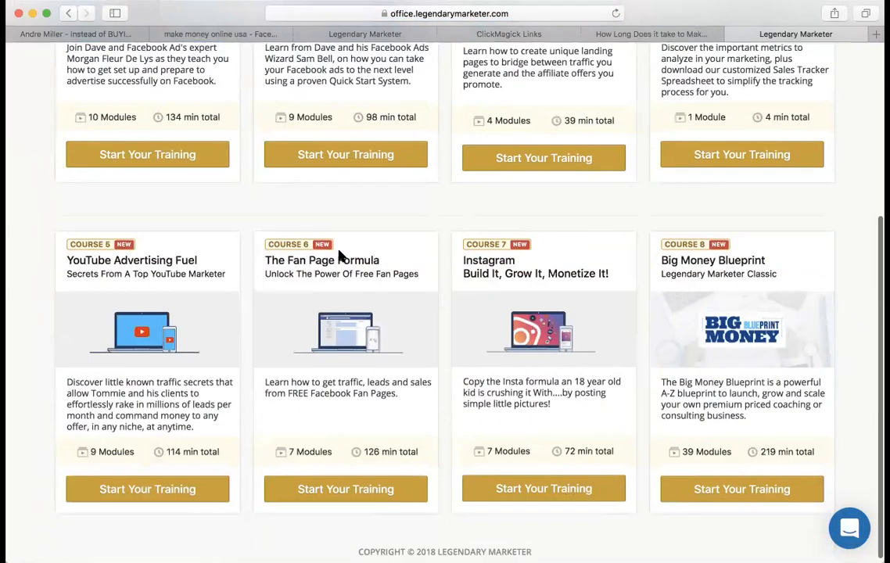
{"action": "scroll", "coordinate": [339, 253], "scroll_direction": "up", "scroll_amount": 5}
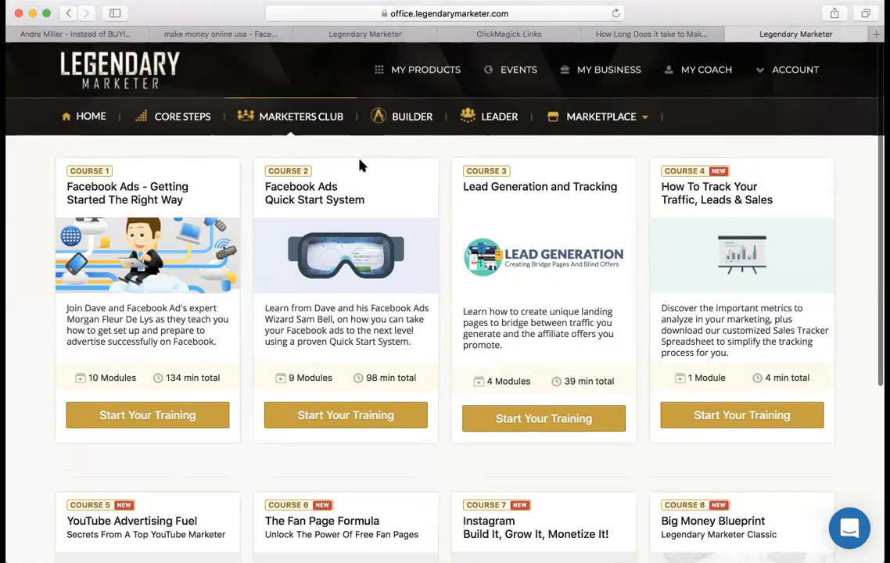
- Visit the Builder section and go back to the Marketers Club courses
{"action": "left_click", "coordinate": [412, 110]}
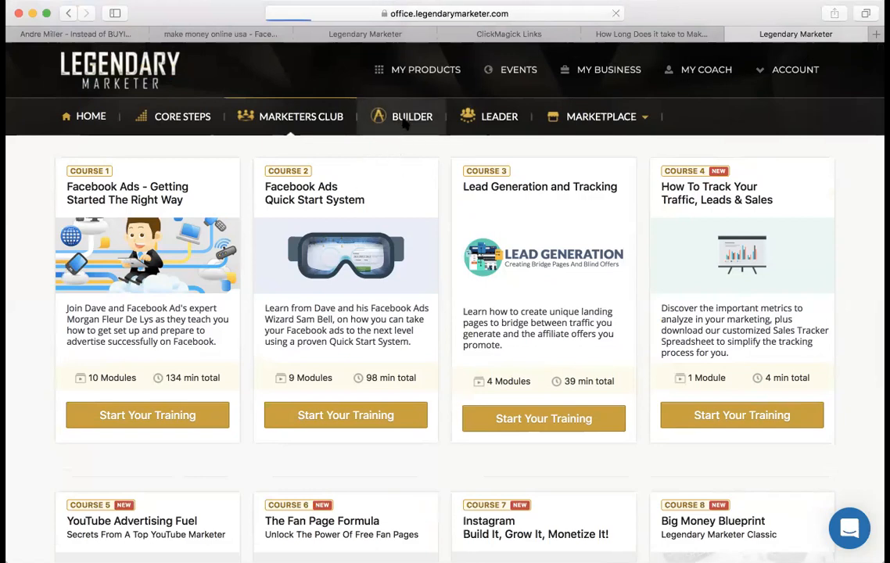
{"action": "left_click", "coordinate": [339, 117]}
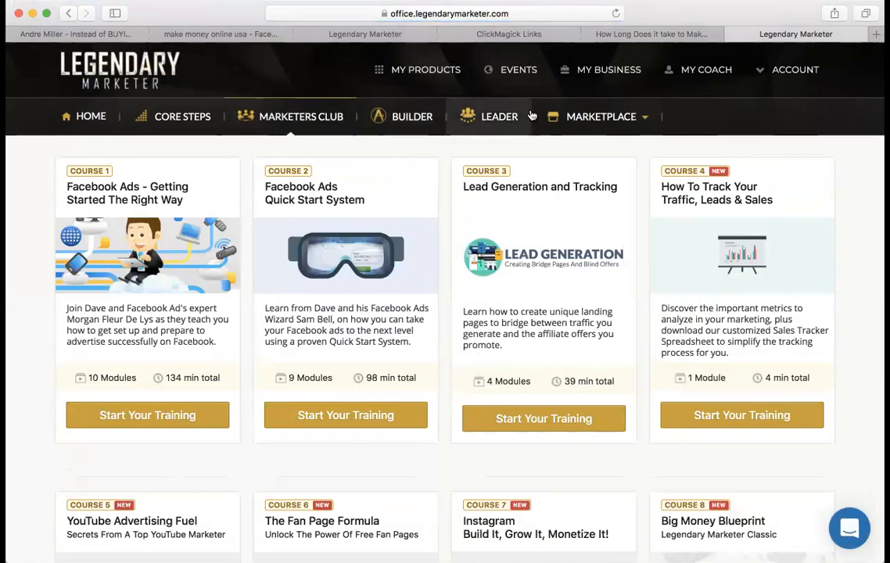
- Open the solo ads page in the Marketplace and compare the pages of the first two traffic vendors
{"action": "mouse_move", "coordinate": [614, 116]}
{"action": "left_click", "coordinate": [600, 154]}
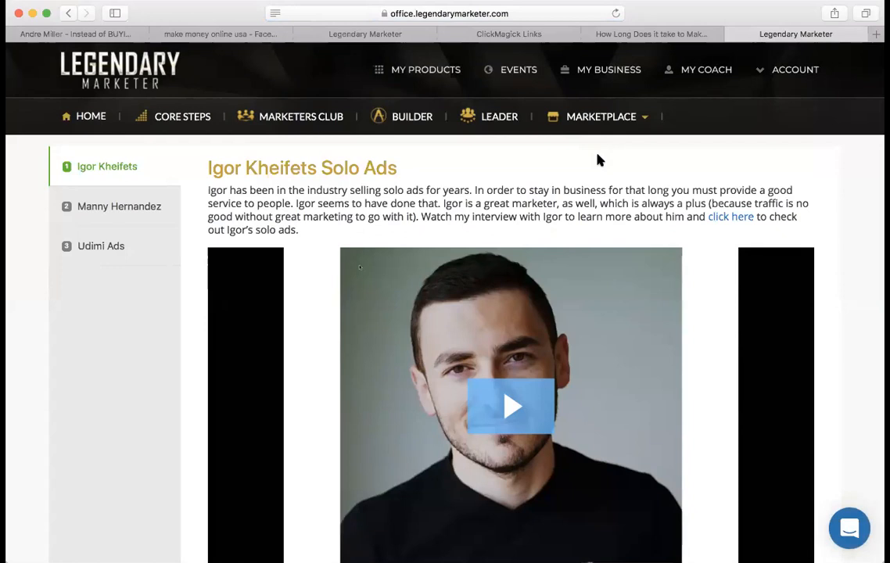
{"action": "left_click", "coordinate": [106, 205]}
{"action": "left_click", "coordinate": [91, 171]}
{"action": "left_click", "coordinate": [91, 201]}
{"action": "left_click", "coordinate": [91, 168]}
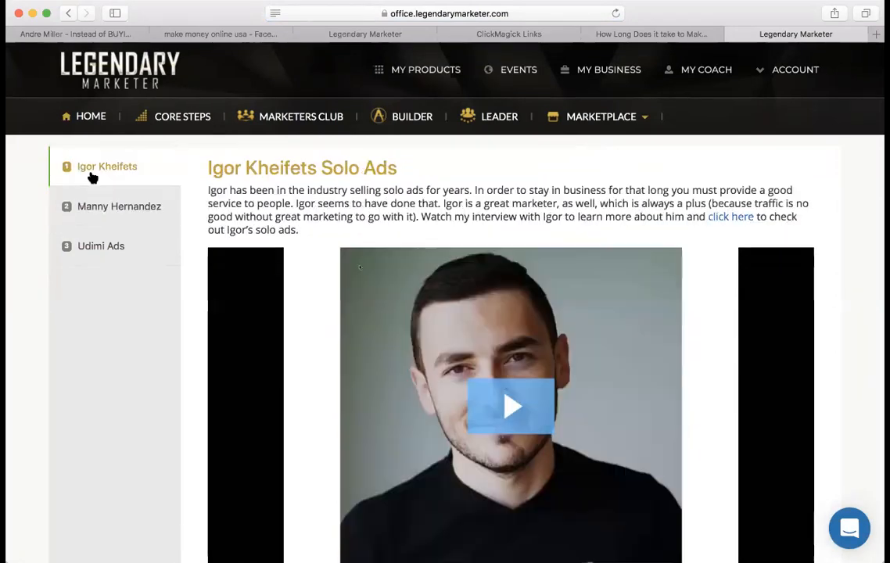
{"action": "left_click", "coordinate": [94, 201]}
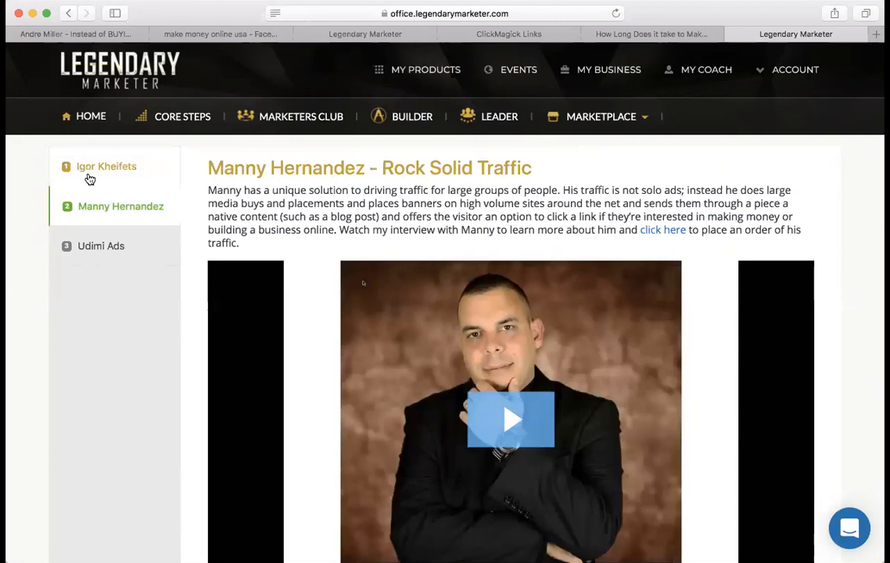
{"action": "left_click", "coordinate": [89, 179]}
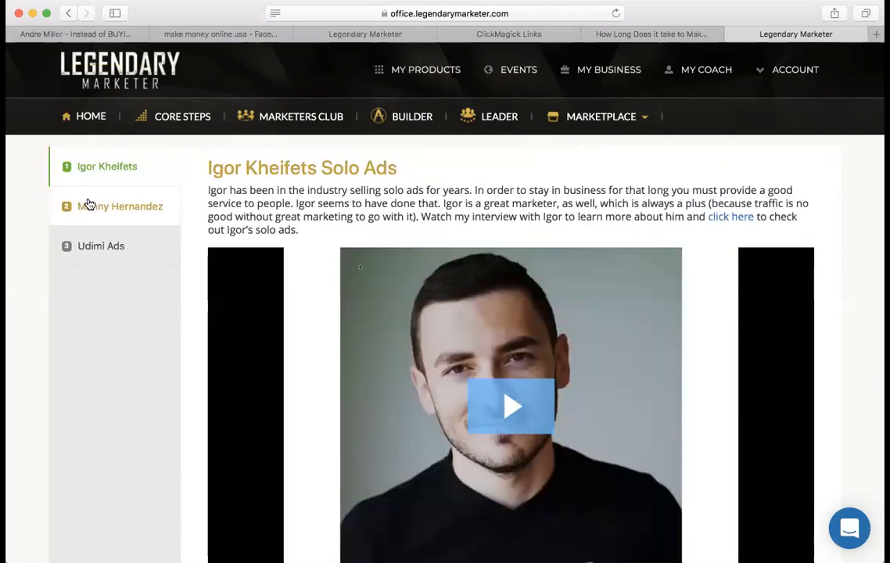
- Open the Udimi Ads page and examine its description and overview video
{"action": "left_click", "coordinate": [99, 246]}
{"action": "scroll", "coordinate": [338, 308], "scroll_direction": "down", "scroll_amount": 3}
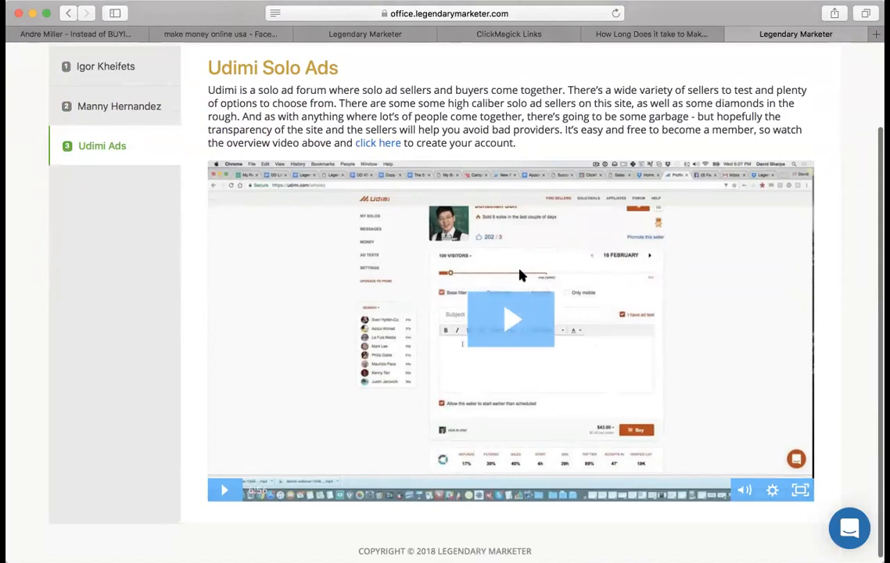
{"action": "scroll", "coordinate": [527, 270], "scroll_direction": "down", "scroll_amount": 1}
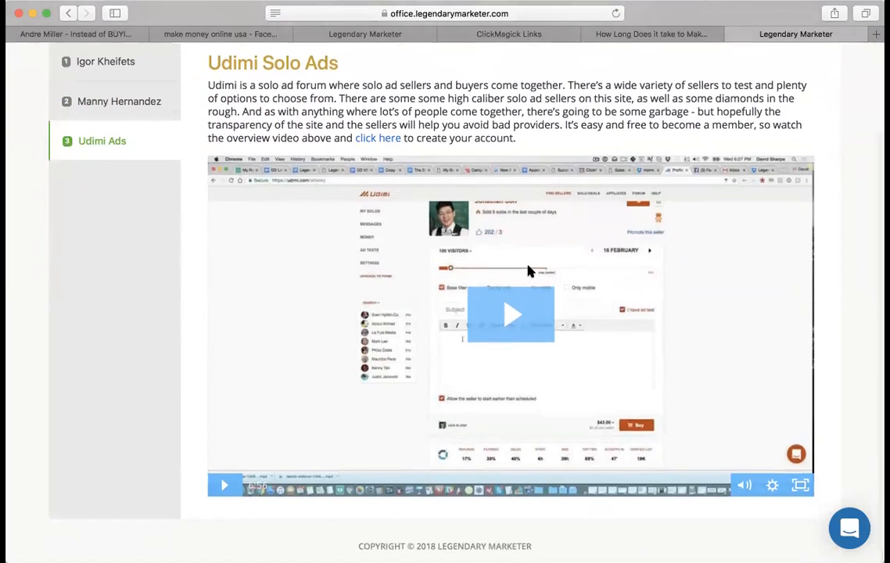
{"action": "scroll", "coordinate": [451, 180], "scroll_direction": "up", "scroll_amount": 3}
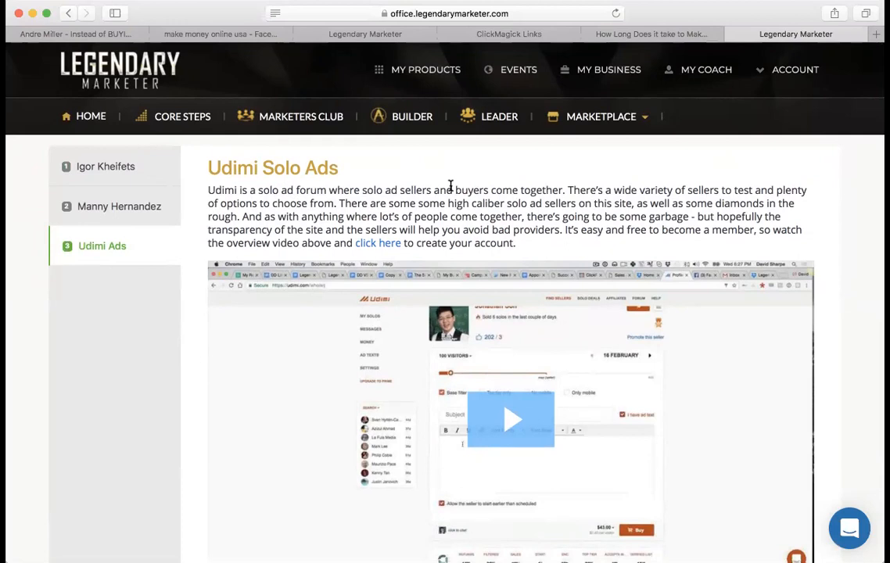
{"action": "scroll", "coordinate": [451, 186], "scroll_direction": "down", "scroll_amount": 3}
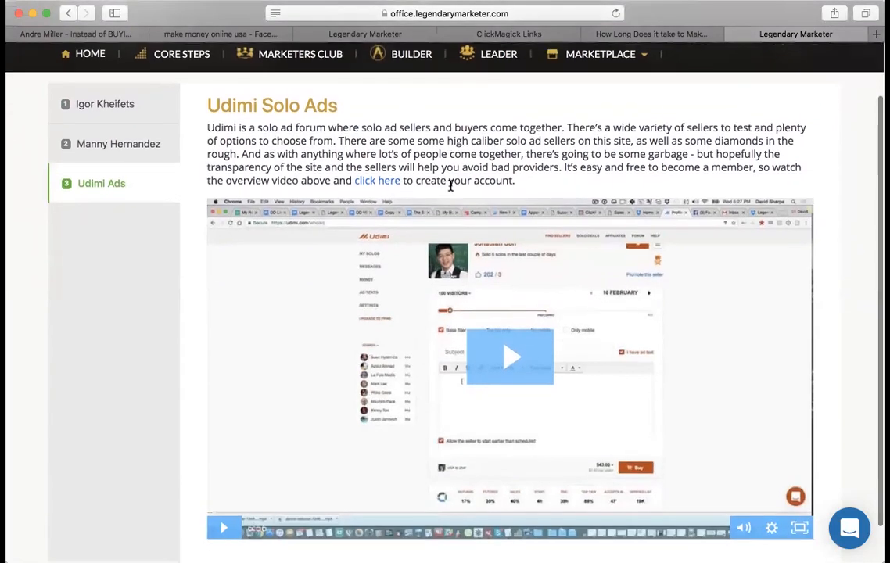
{"action": "scroll", "coordinate": [453, 188], "scroll_direction": "up", "scroll_amount": 3}
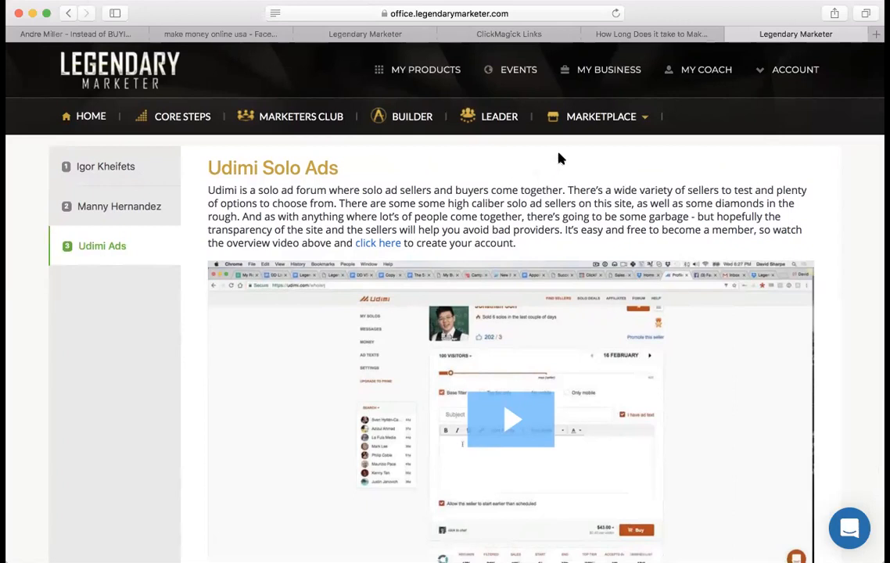
- Open the My Business setup and review its Payments, Community and Email List steps
{"action": "mouse_move", "coordinate": [583, 138]}
{"action": "left_click", "coordinate": [594, 72]}
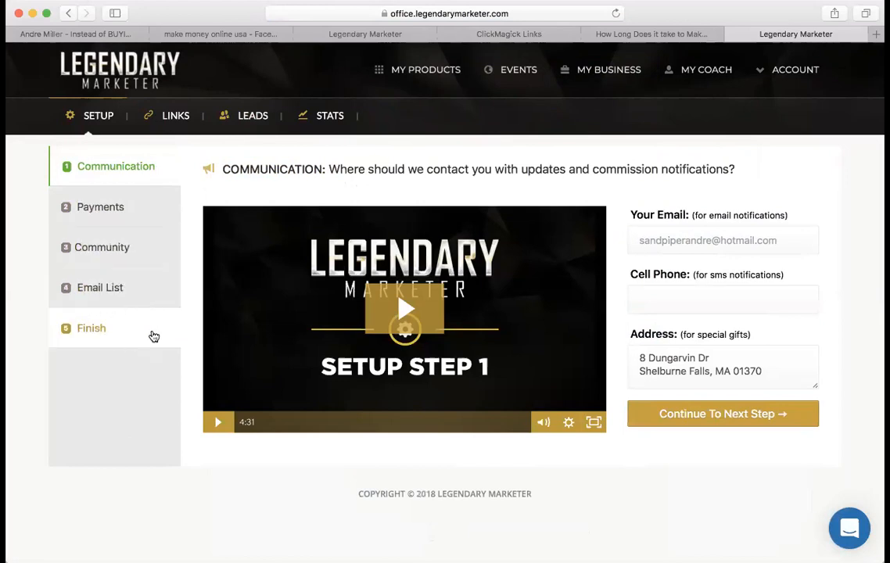
{"action": "left_click", "coordinate": [112, 224]}
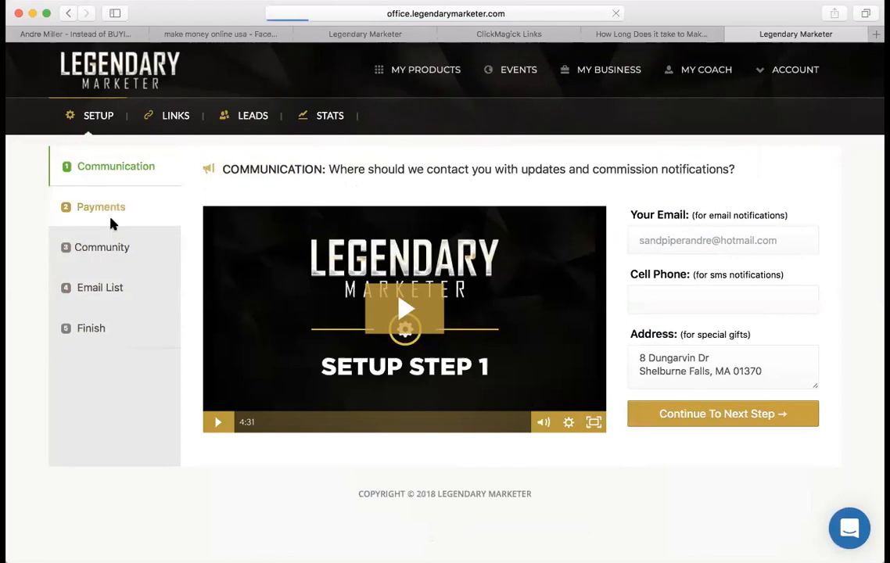
{"action": "left_click", "coordinate": [97, 248]}
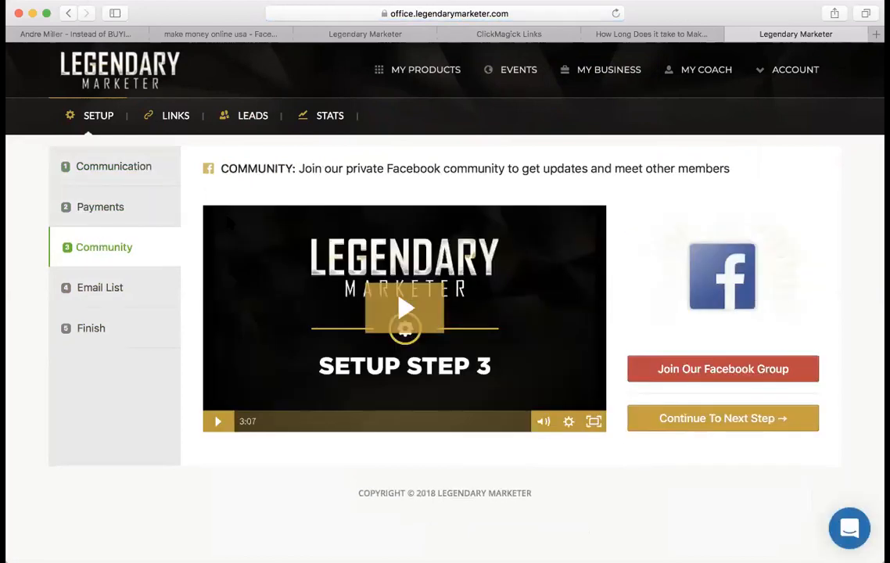
{"action": "left_click", "coordinate": [88, 278]}
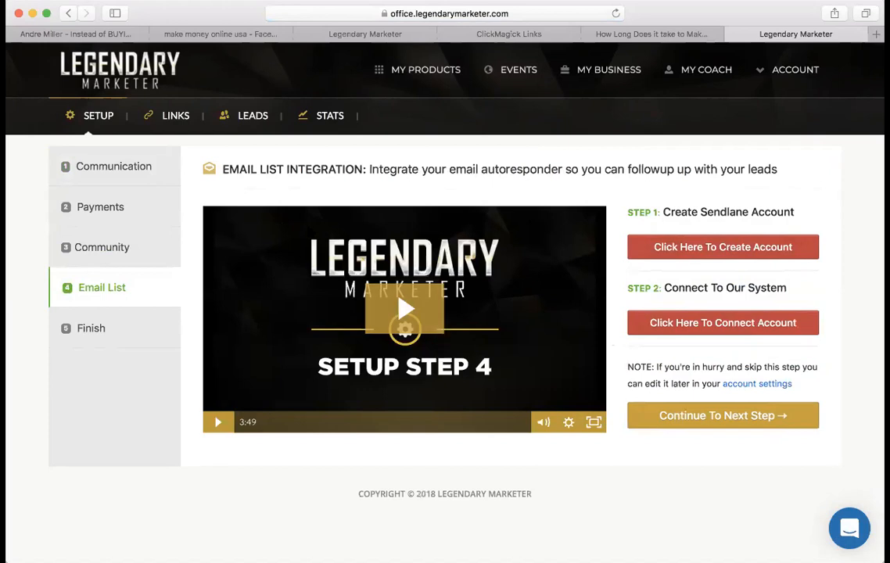
- Open the Secret Funnel's affiliate links, highlight the Capture Page link and examine the Sales Page settings below it
{"action": "left_click", "coordinate": [180, 116]}
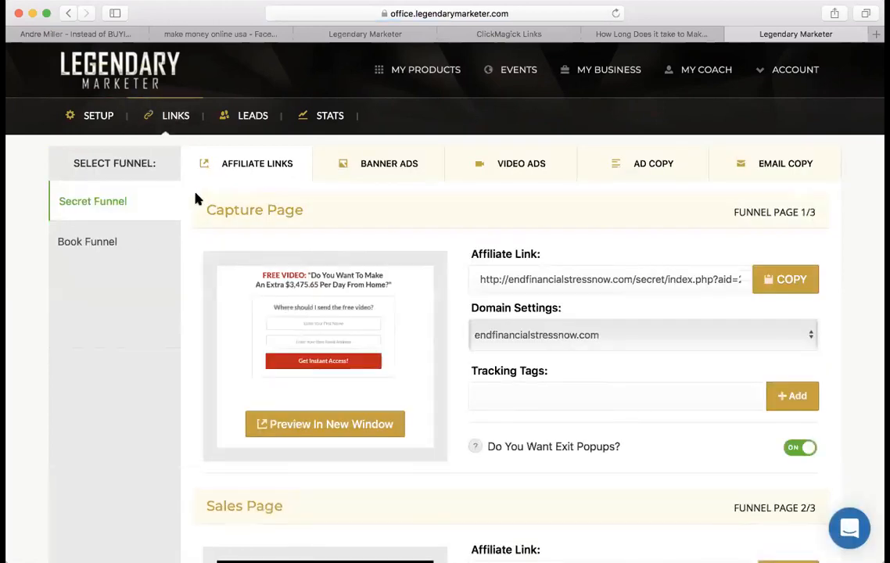
{"action": "scroll", "coordinate": [334, 263], "scroll_direction": "down", "scroll_amount": 1}
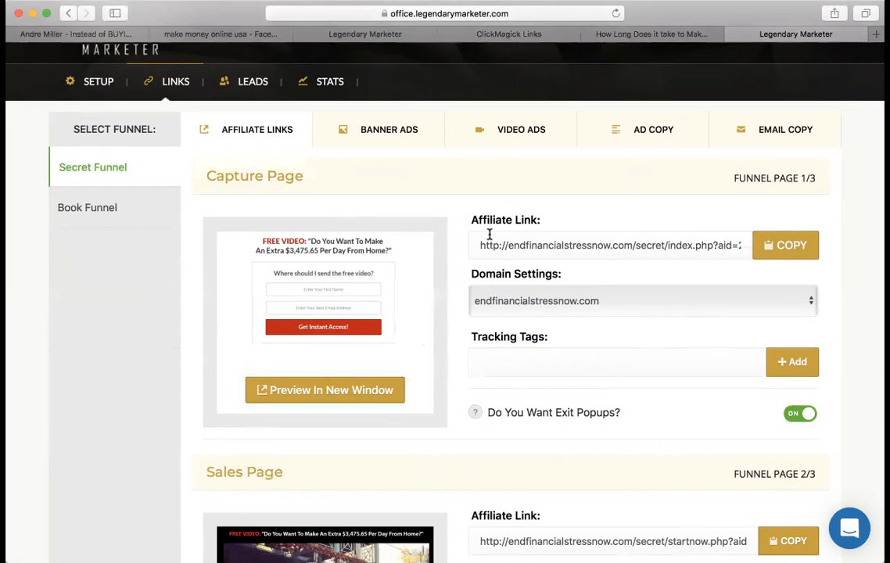
{"action": "left_click_drag", "start_coordinate": [479, 244], "coordinate": [715, 248]}
{"action": "scroll", "coordinate": [566, 294], "scroll_direction": "down", "scroll_amount": 10}
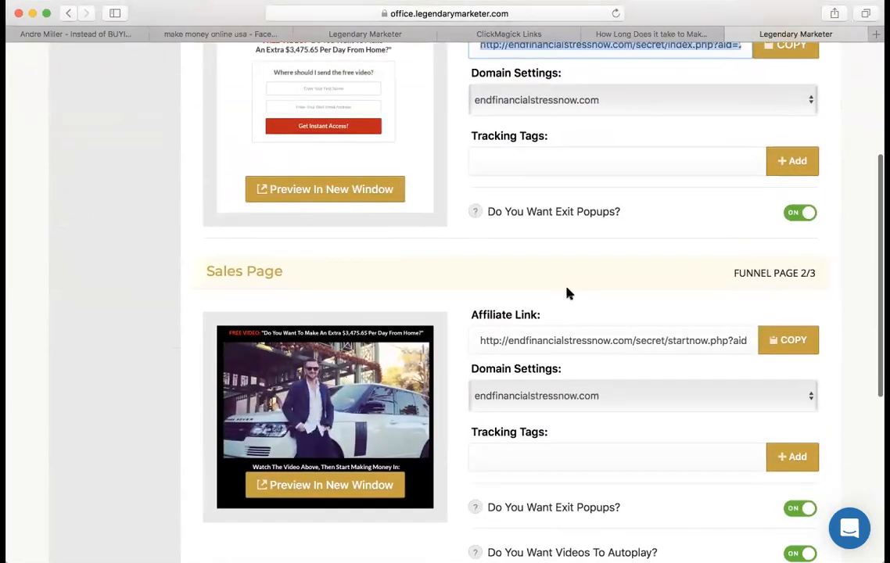
- Examine the Secret Funnel's Sales Page and Checkout Page link settings, and return to the Capture Page's tracking tags
{"action": "scroll", "coordinate": [519, 415], "scroll_direction": "up", "scroll_amount": 5}
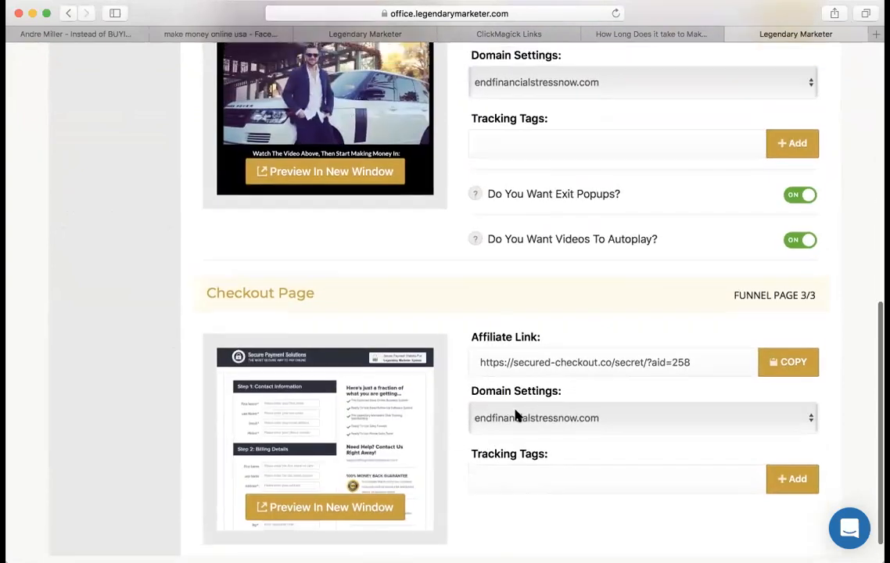
{"action": "scroll", "coordinate": [483, 344], "scroll_direction": "down", "scroll_amount": 5}
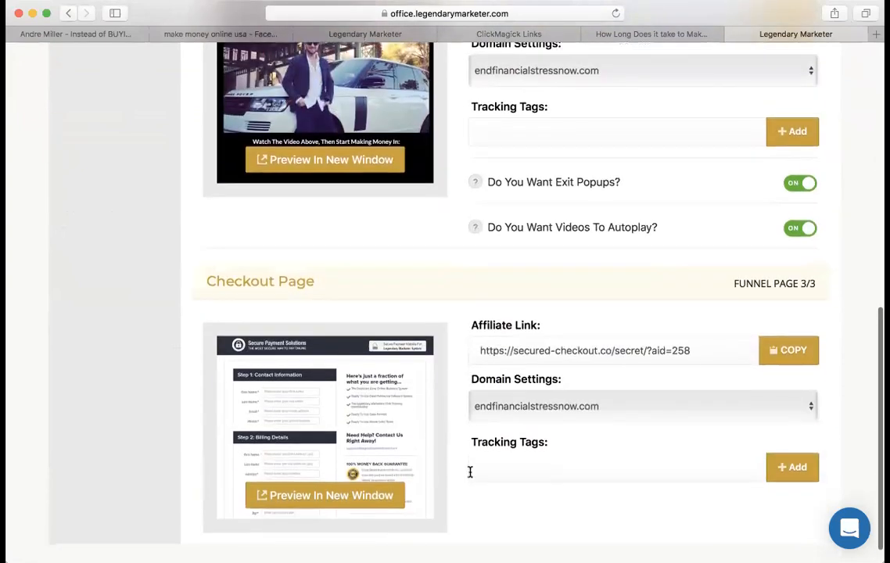
{"action": "scroll", "coordinate": [491, 441], "scroll_direction": "up", "scroll_amount": 5}
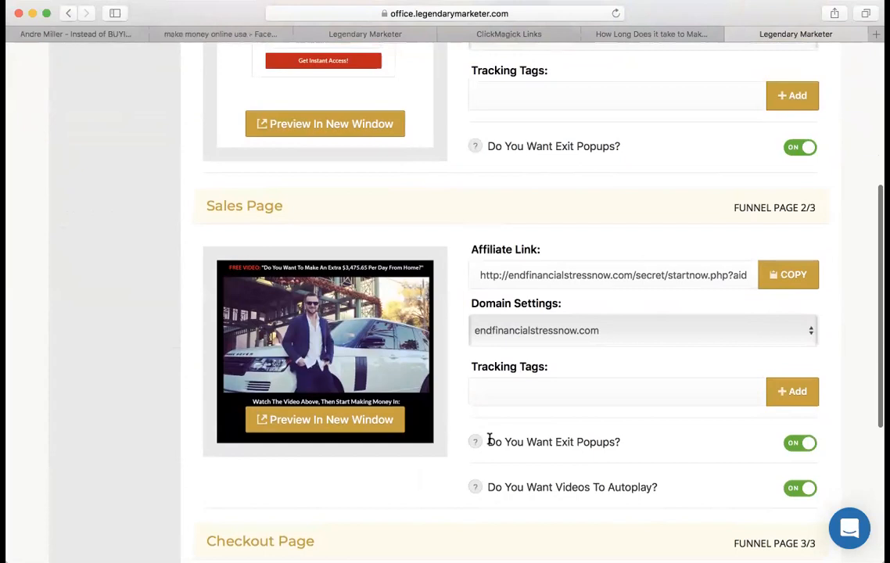
{"action": "scroll", "coordinate": [491, 441], "scroll_direction": "down", "scroll_amount": 3}
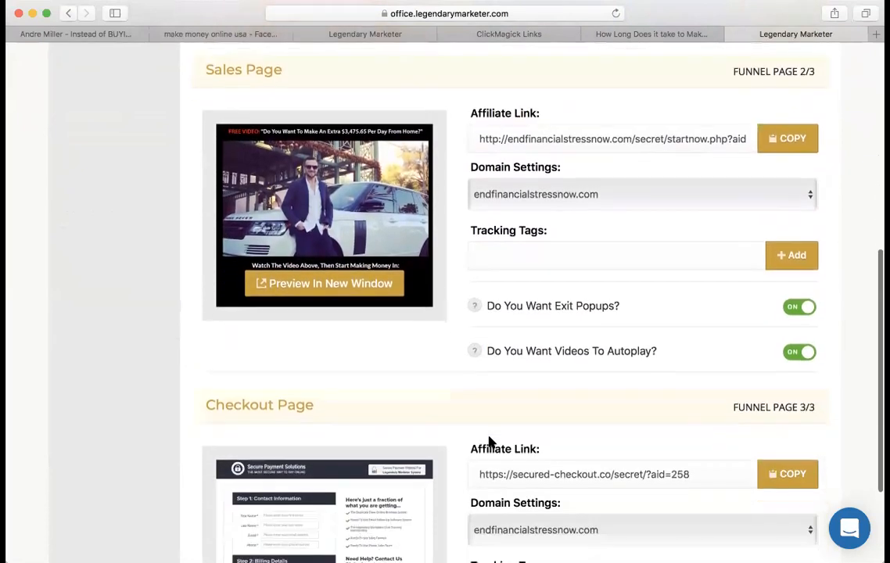
{"action": "scroll", "coordinate": [490, 443], "scroll_direction": "up", "scroll_amount": 3}
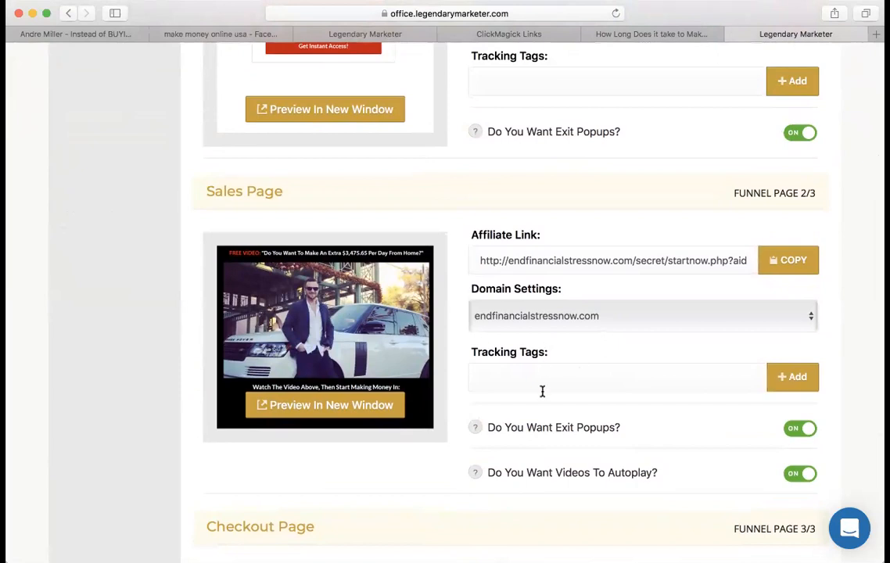
{"action": "scroll", "coordinate": [542, 392], "scroll_direction": "up", "scroll_amount": 8}
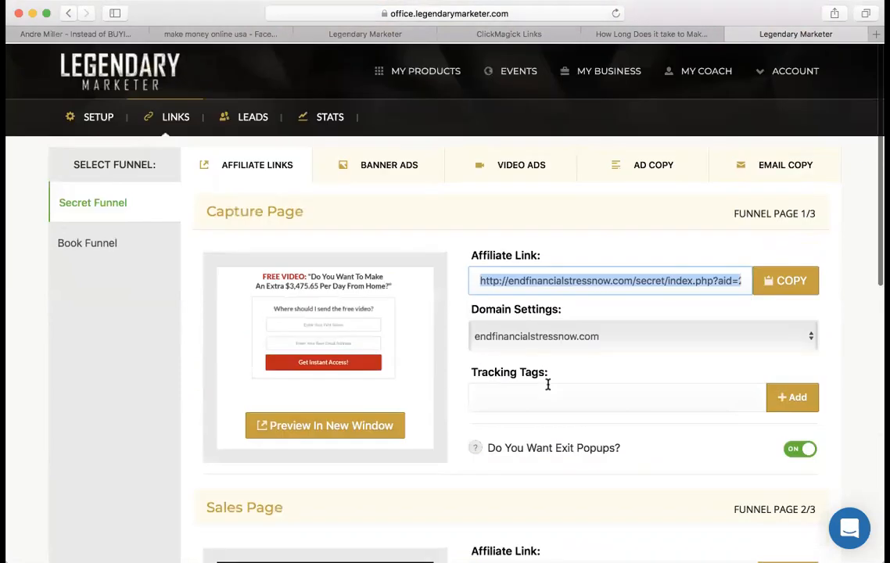
{"action": "left_click", "coordinate": [500, 387]}
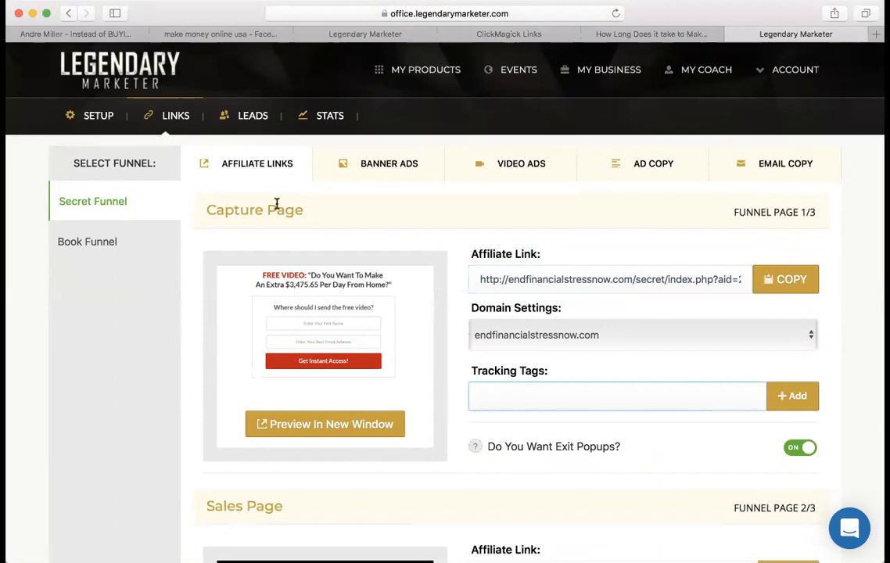
- Open the Book Funnel and examine the affiliate links of its Capture Page 1 and Capture Page 2
{"action": "left_click", "coordinate": [79, 241]}
{"action": "scroll", "coordinate": [402, 291], "scroll_direction": "down", "scroll_amount": 4}
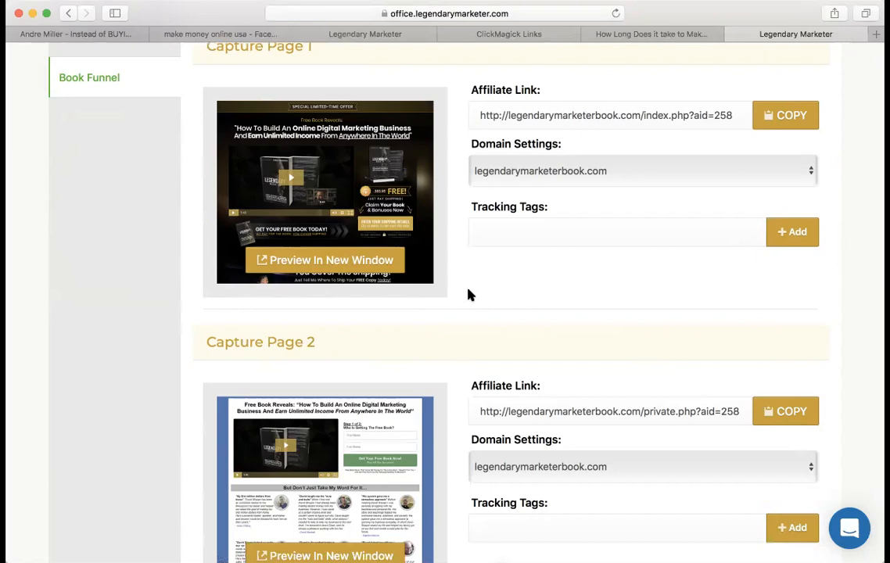
{"action": "scroll", "coordinate": [470, 295], "scroll_direction": "up", "scroll_amount": 3}
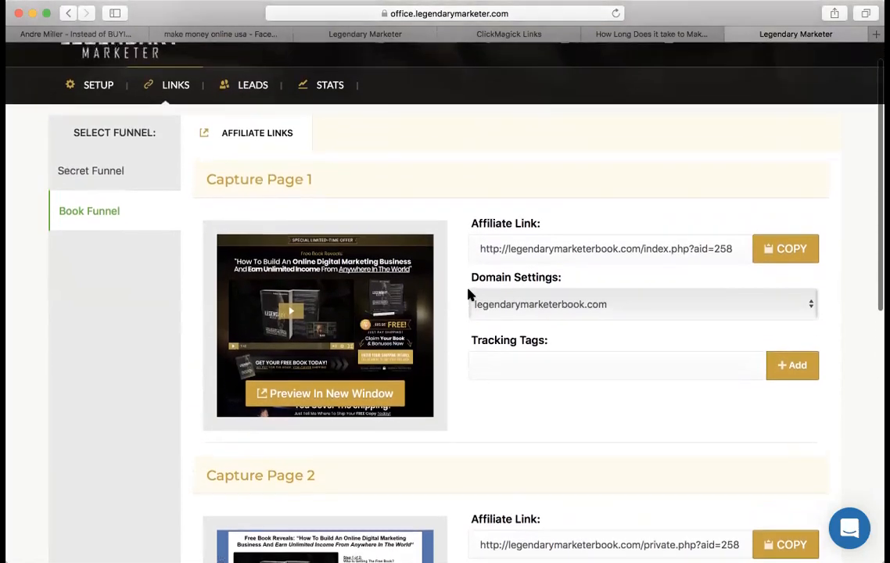
{"action": "scroll", "coordinate": [469, 295], "scroll_direction": "up", "scroll_amount": 1}
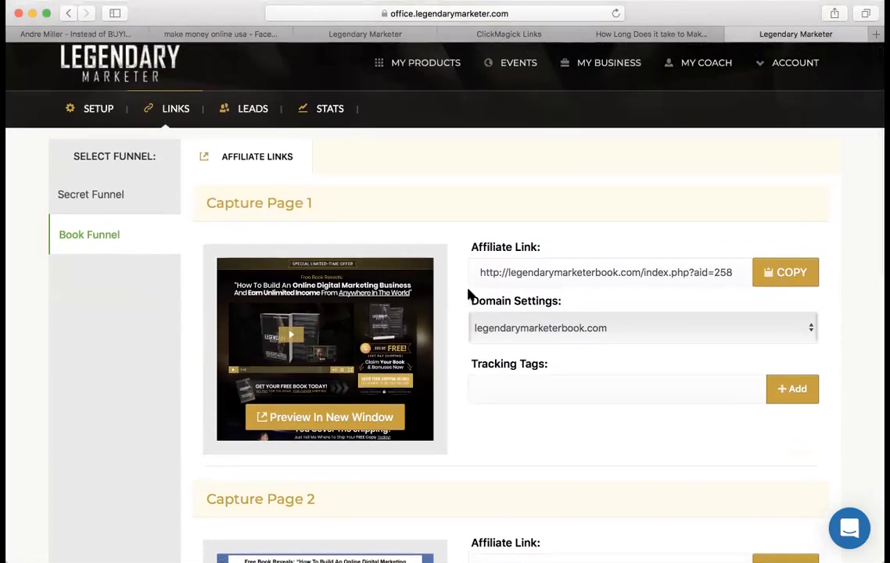
- Return to the Secret Funnel and highlight the Capture Page's full affiliate link
{"action": "left_click", "coordinate": [120, 205]}
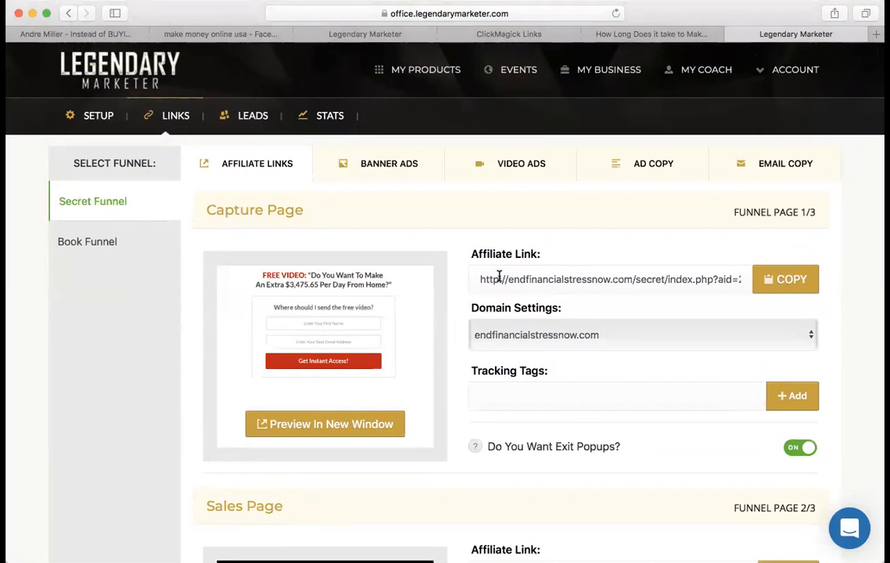
{"action": "left_click_drag", "start_coordinate": [483, 279], "coordinate": [772, 287]}
{"action": "left_click", "coordinate": [772, 285]}
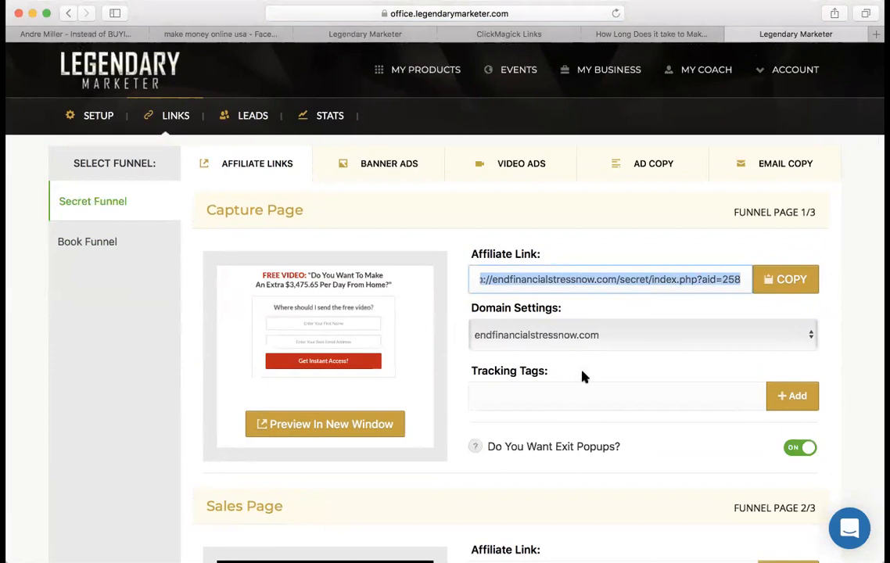
- Enter "facebook" as a tracking tag for the Secret Funnel's Capture Page without adding it
{"action": "left_click", "coordinate": [565, 389]}
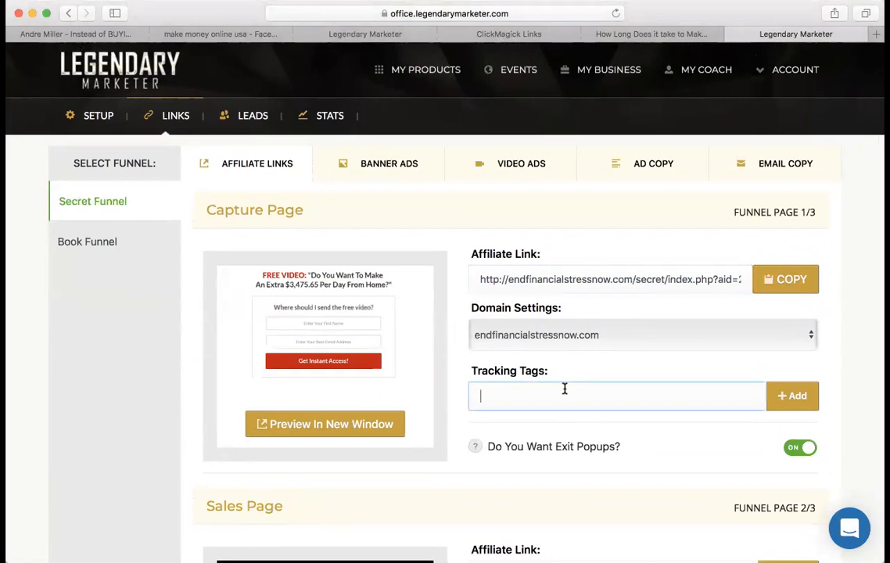
{"action": "scroll", "coordinate": [522, 347], "scroll_direction": "down", "scroll_amount": 1}
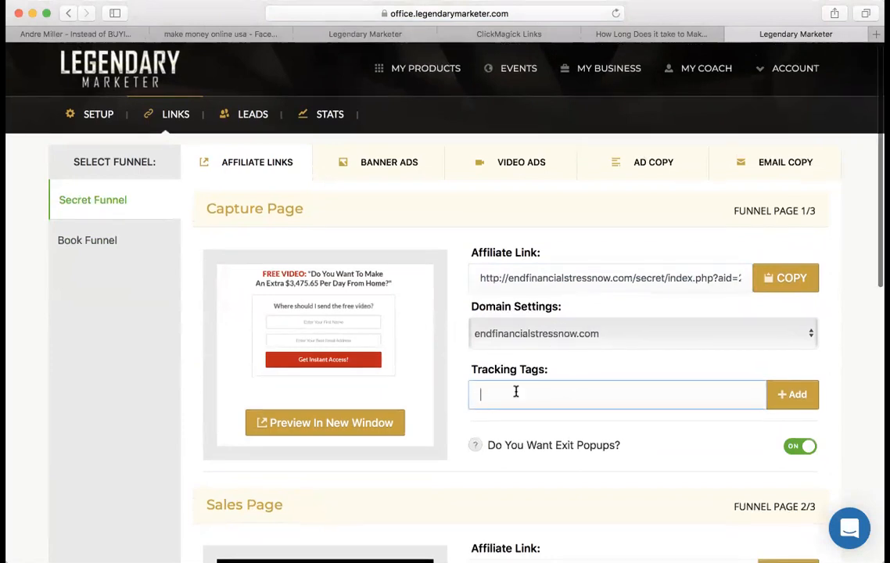
{"action": "left_click", "coordinate": [583, 387]}
{"action": "type", "text": "facebook"}
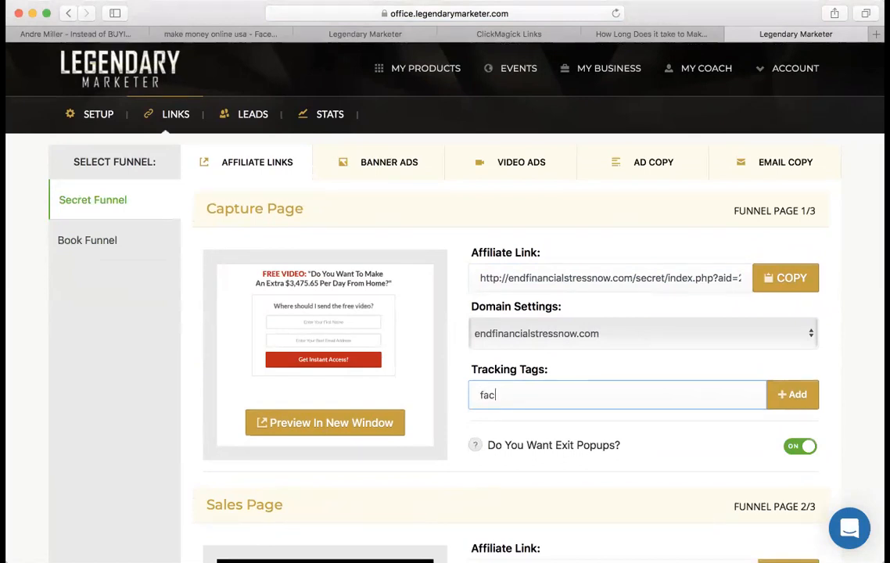
{"action": "left_click", "coordinate": [602, 424]}
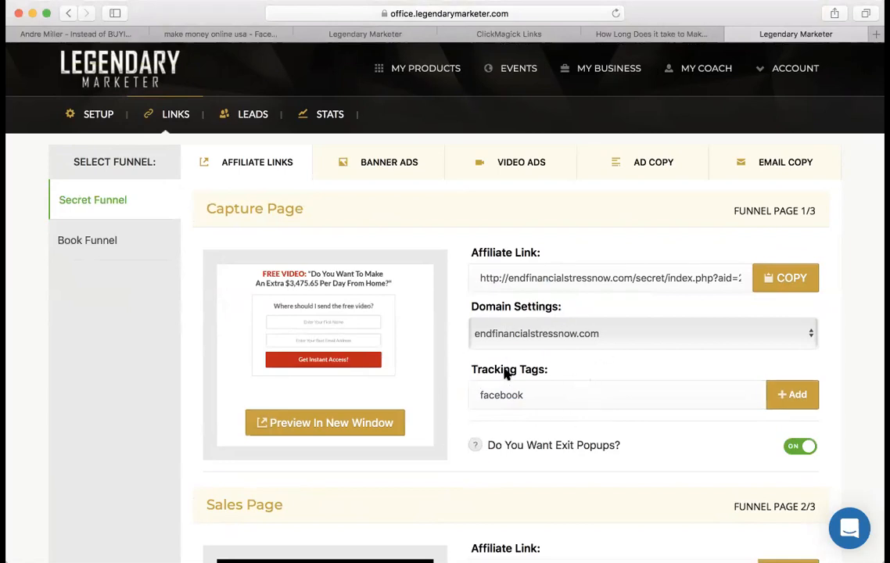
- Open the marketing stats for the Secret funnel and highlight the first three tracking tags in the table
{"action": "left_click", "coordinate": [330, 118]}
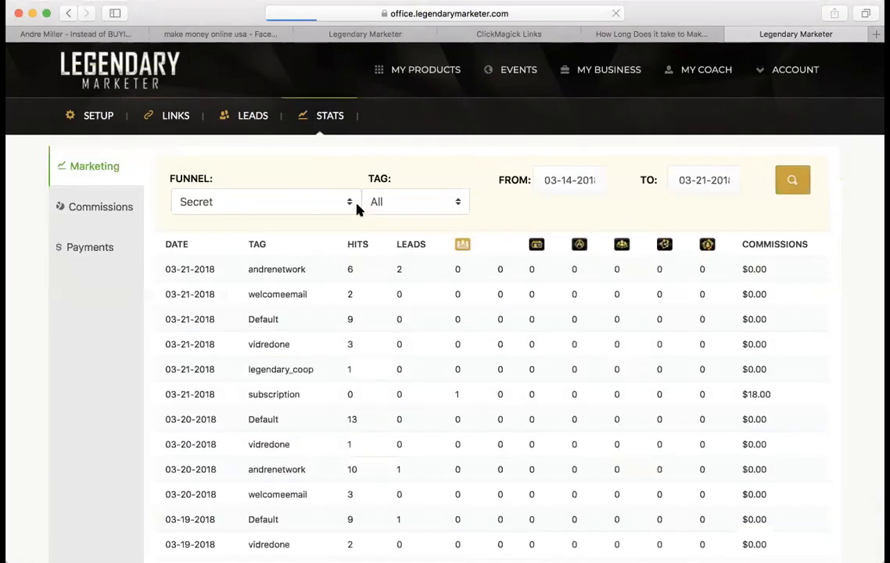
{"action": "left_click_drag", "start_coordinate": [247, 269], "coordinate": [328, 266]}
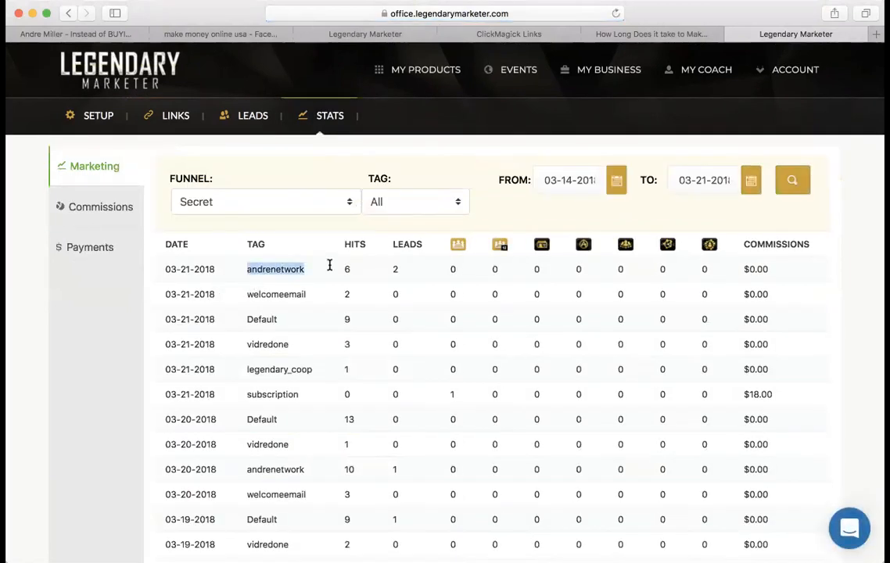
{"action": "left_click_drag", "start_coordinate": [246, 295], "coordinate": [304, 294]}
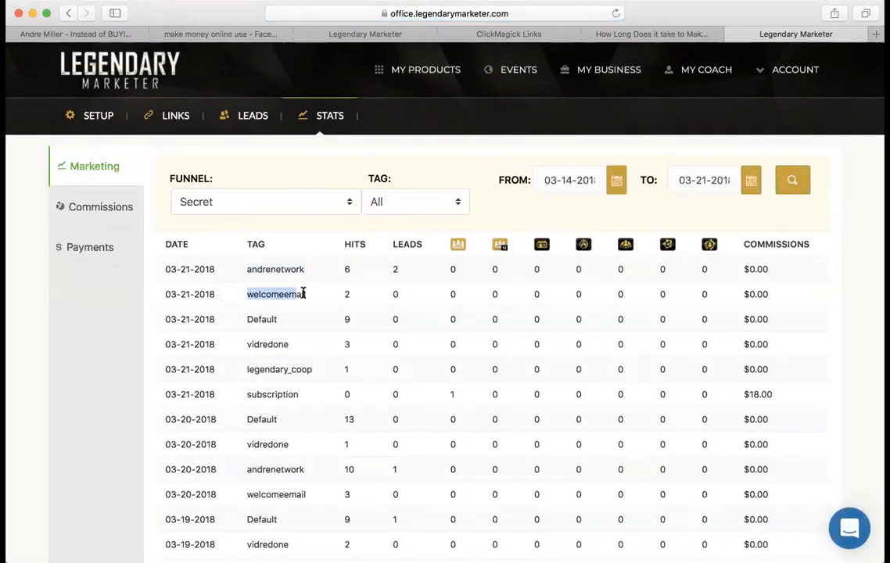
{"action": "left_click_drag", "start_coordinate": [246, 316], "coordinate": [278, 319]}
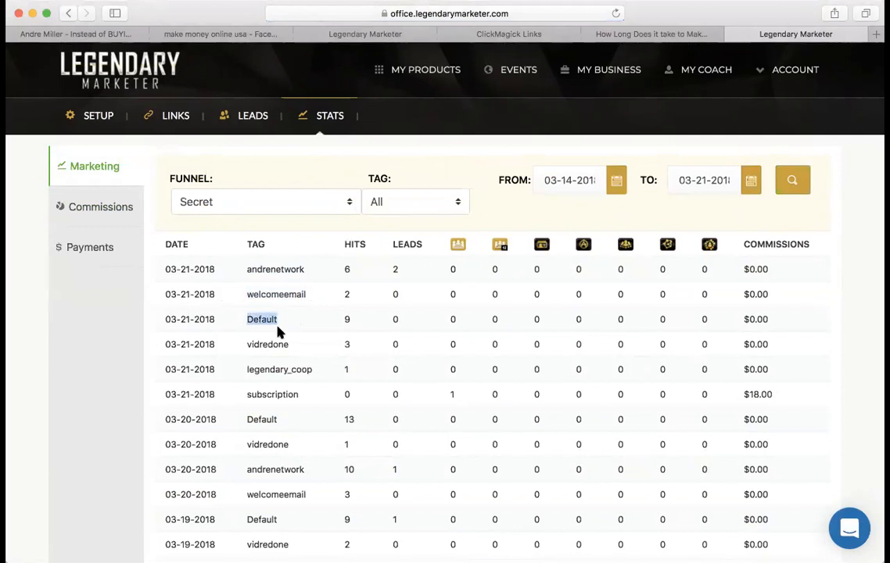
- Go back to the funnel affiliate links and open legendarymarketer.com in a new browser tab
{"action": "left_click", "coordinate": [186, 117]}
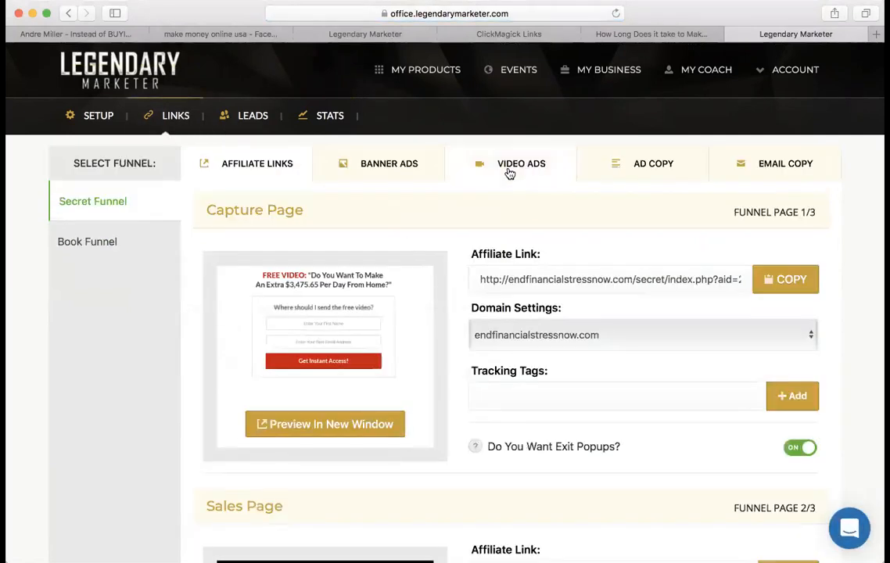
{"action": "left_click", "coordinate": [875, 33]}
{"action": "type", "text": "le"}
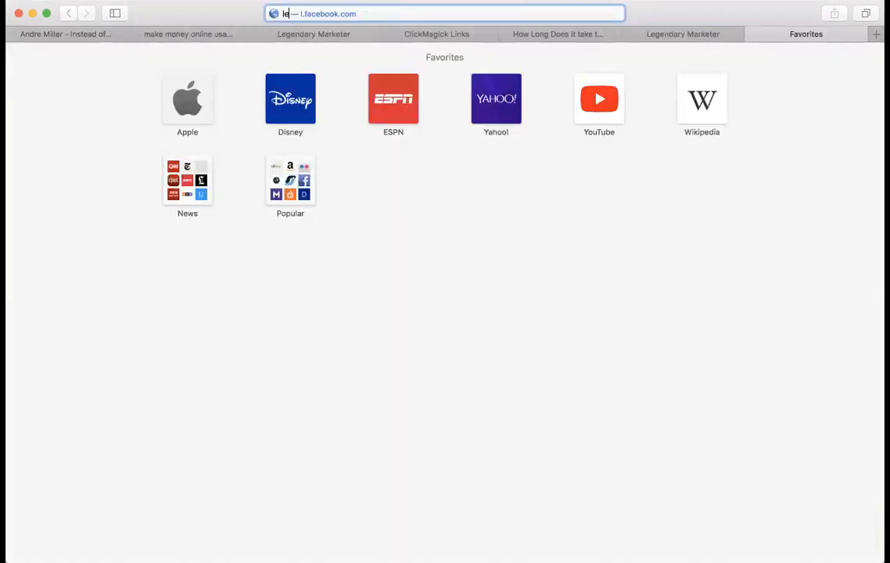
{"action": "type", "text": "gendarymar"}
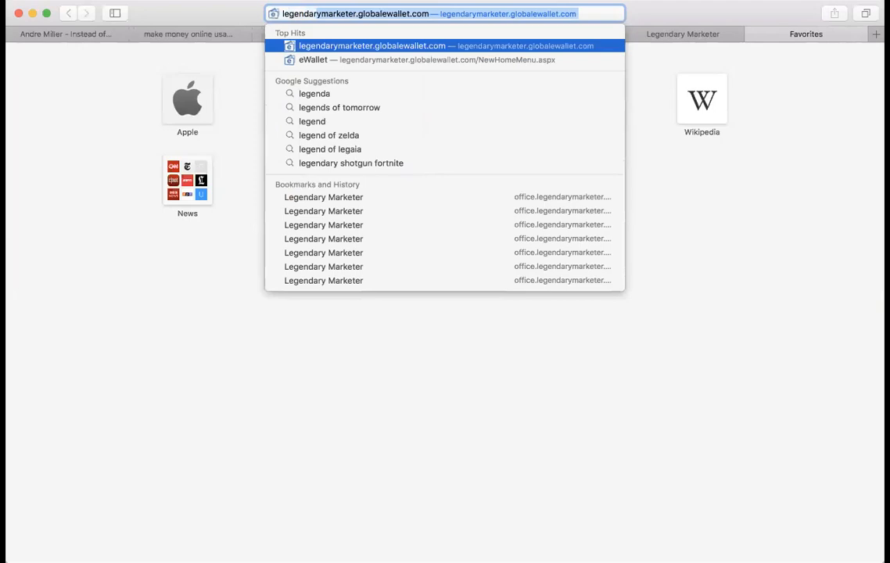
{"action": "type", "text": "ke"}
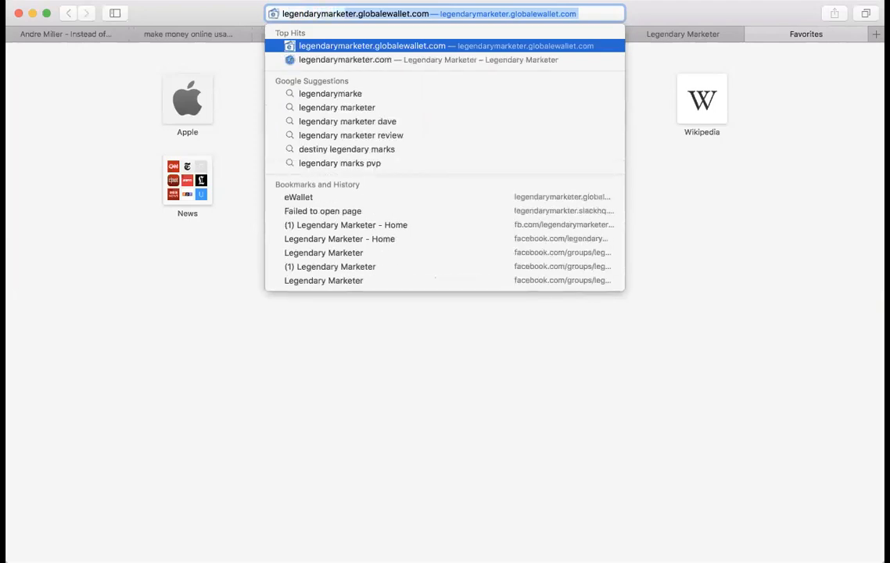
{"action": "type", "text": "ter."}
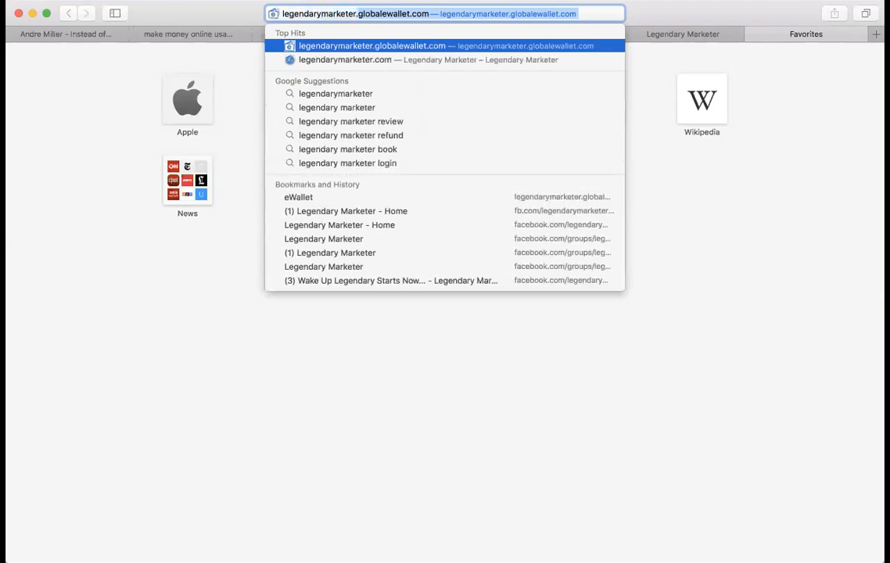
{"action": "type", "text": "co"}
{"action": "key", "text": "Return"}
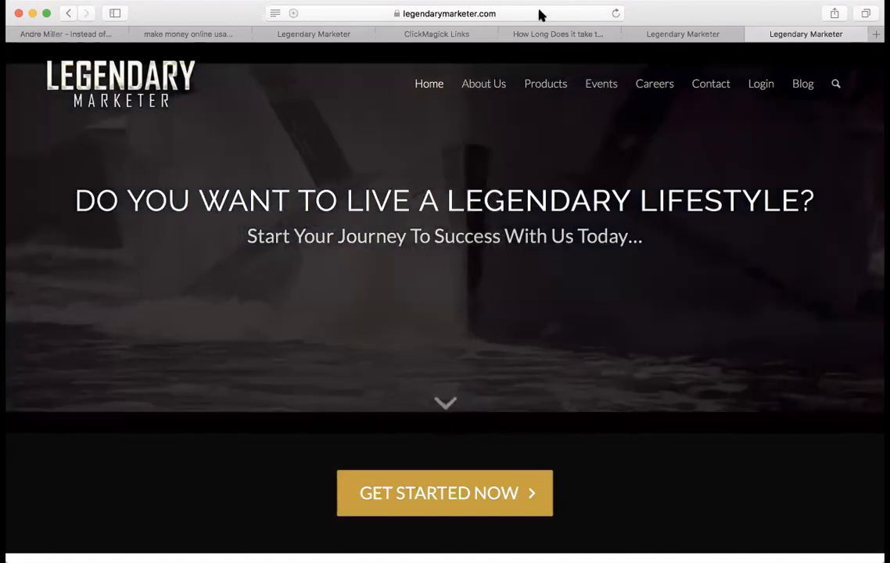
- Return to the affiliate links page and select the affiliate ID parameter at the end of the Capture Page link
{"action": "left_click", "coordinate": [539, 14]}
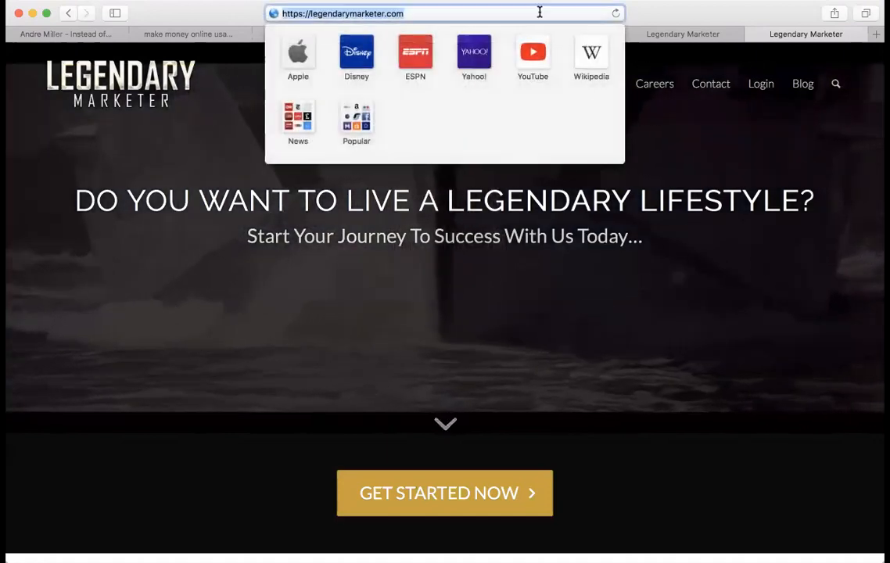
{"action": "left_click", "coordinate": [673, 29]}
{"action": "left_click", "coordinate": [682, 278]}
{"action": "key", "text": "Right"}
{"action": "key", "text": "Right"}
{"action": "key", "text": "Right"}
{"action": "key", "text": "Right"}
{"action": "key", "text": "Right"}
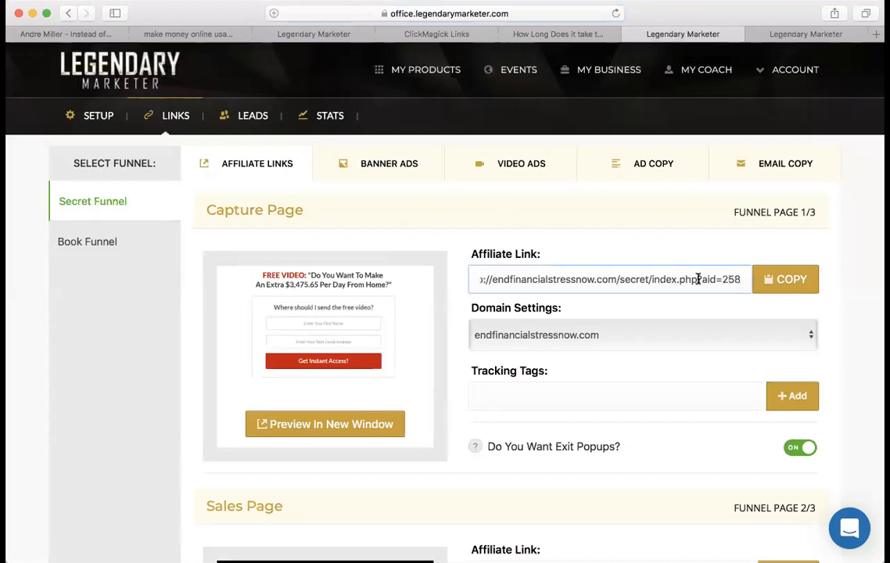
{"action": "left_click_drag", "start_coordinate": [697, 278], "coordinate": [745, 277]}
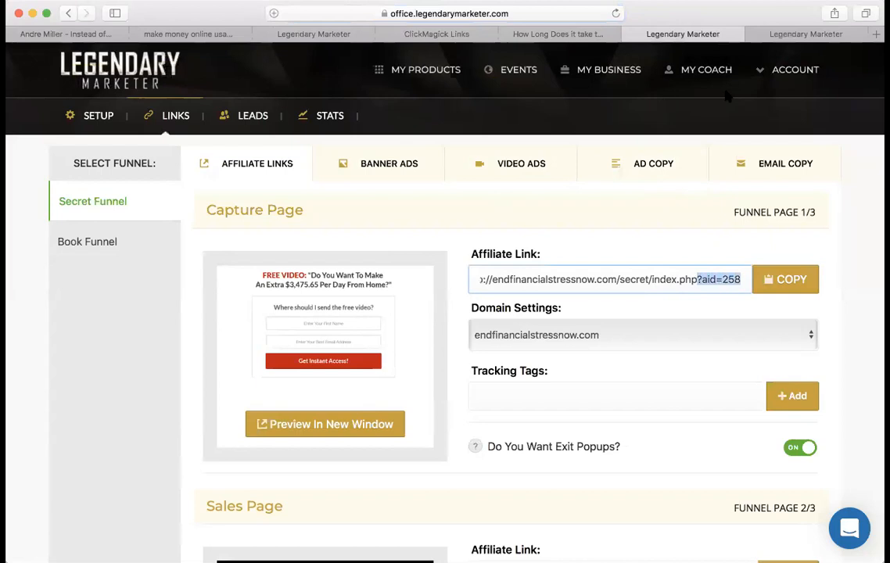
- Append the affiliate ID parameter to the legendarymarketer.com address, and return to the Secret Funnel's affiliate links
{"action": "left_click", "coordinate": [808, 36]}
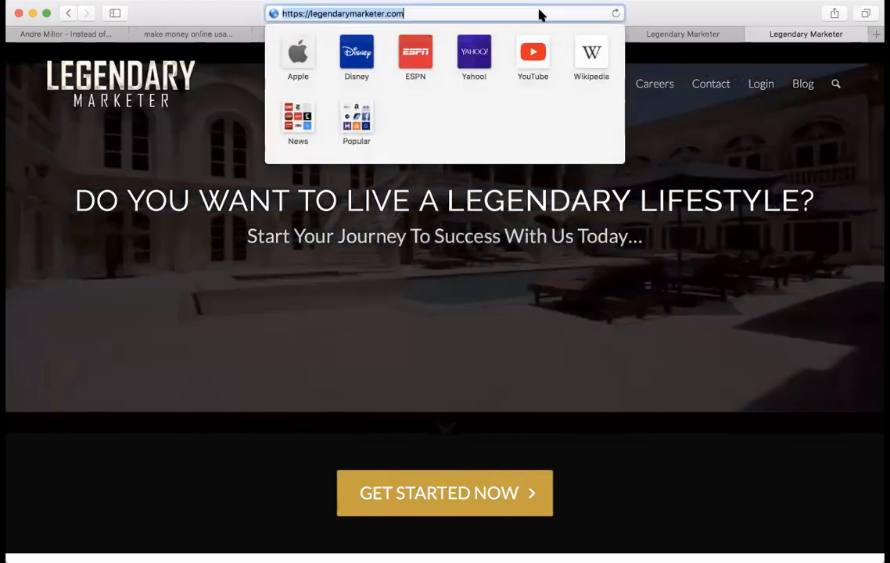
{"action": "left_click", "coordinate": [539, 14]}
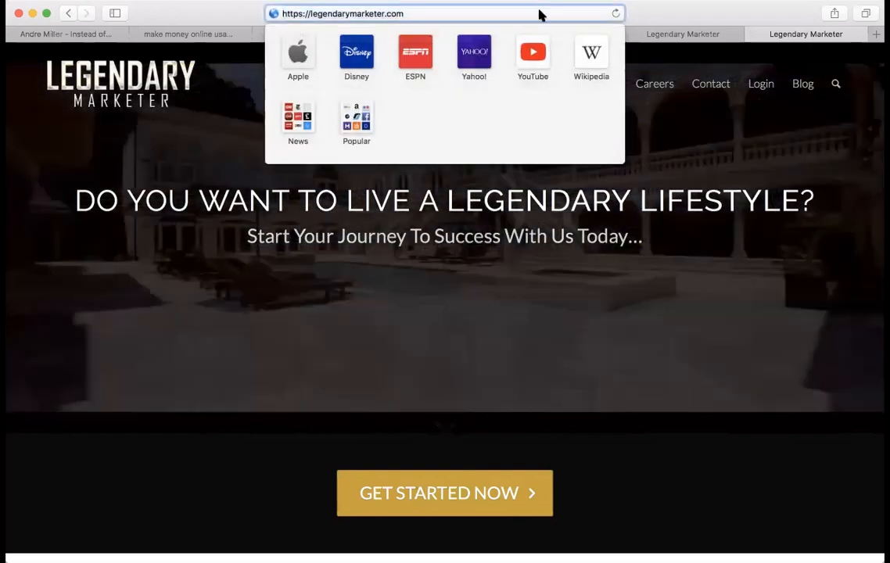
{"action": "type", "text": "/?aid=258"}
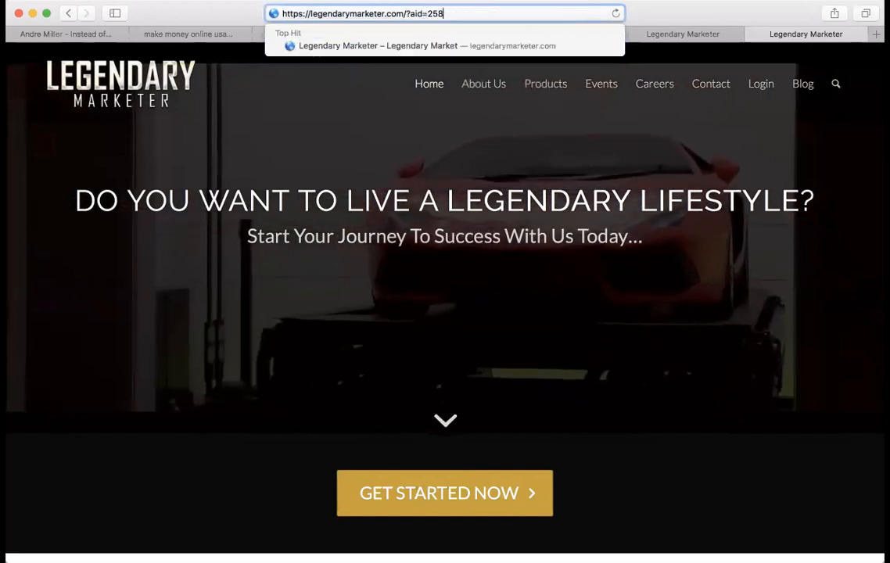
{"action": "key", "text": "Return"}
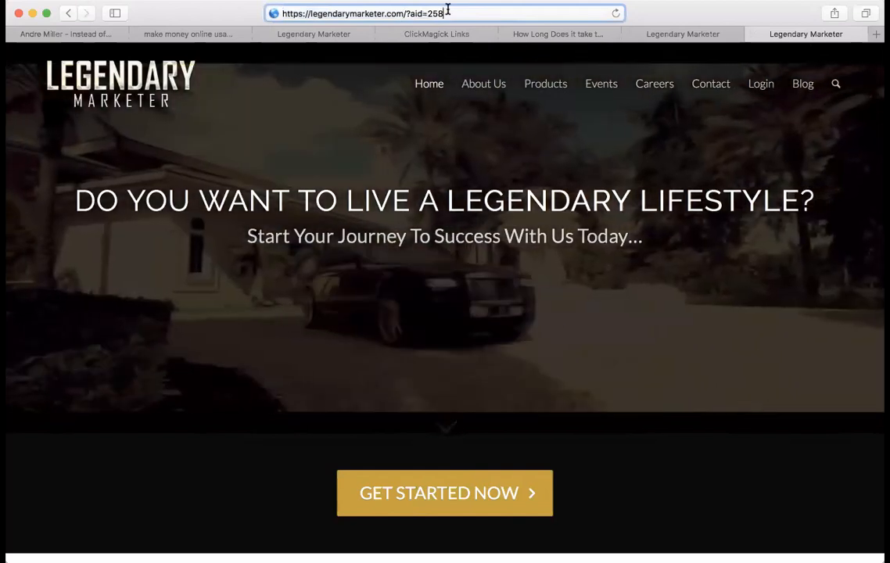
{"action": "left_click", "coordinate": [574, 36]}
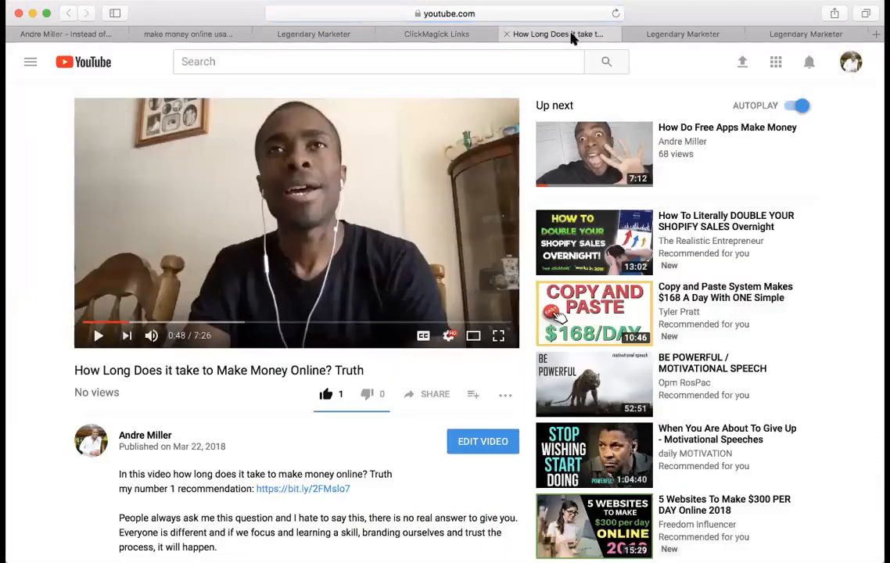
{"action": "left_click", "coordinate": [674, 34]}
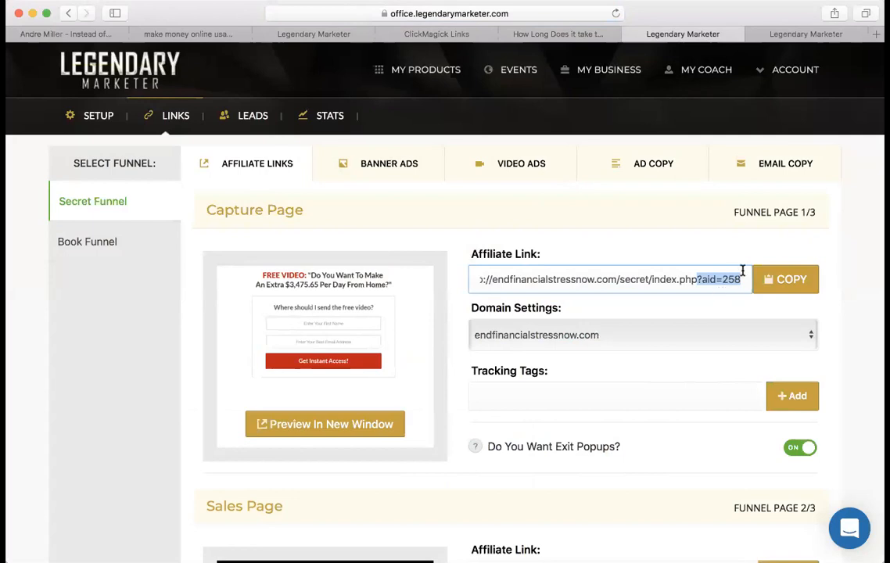
- Return to the legendarymarketer.com homepage, select its full address with the affiliate ID parameter, and look over the page
{"action": "left_click", "coordinate": [787, 36]}
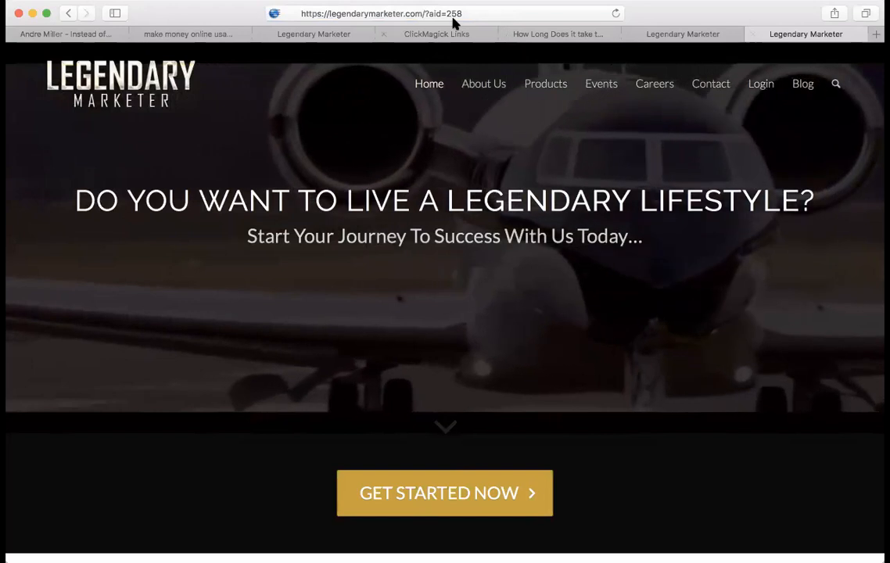
{"action": "left_click", "coordinate": [449, 15]}
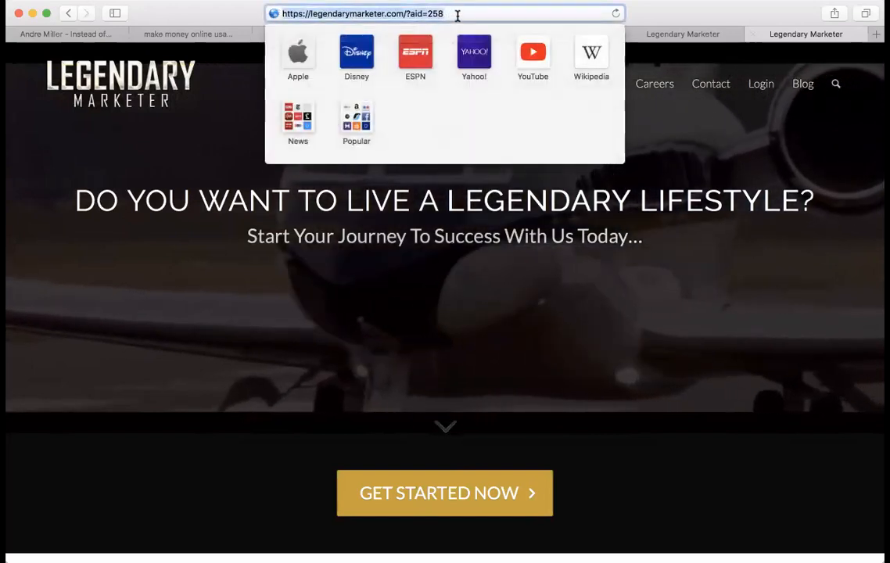
{"action": "left_click", "coordinate": [456, 13]}
{"action": "left_click_drag", "start_coordinate": [456, 13], "coordinate": [270, 15]}
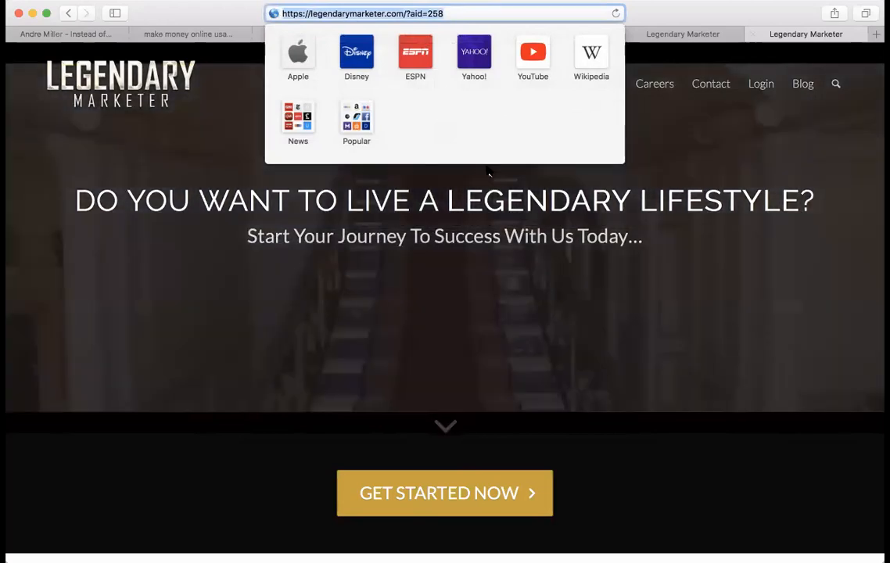
{"action": "left_click", "coordinate": [504, 284]}
{"action": "scroll", "coordinate": [505, 283], "scroll_direction": "down", "scroll_amount": 12}
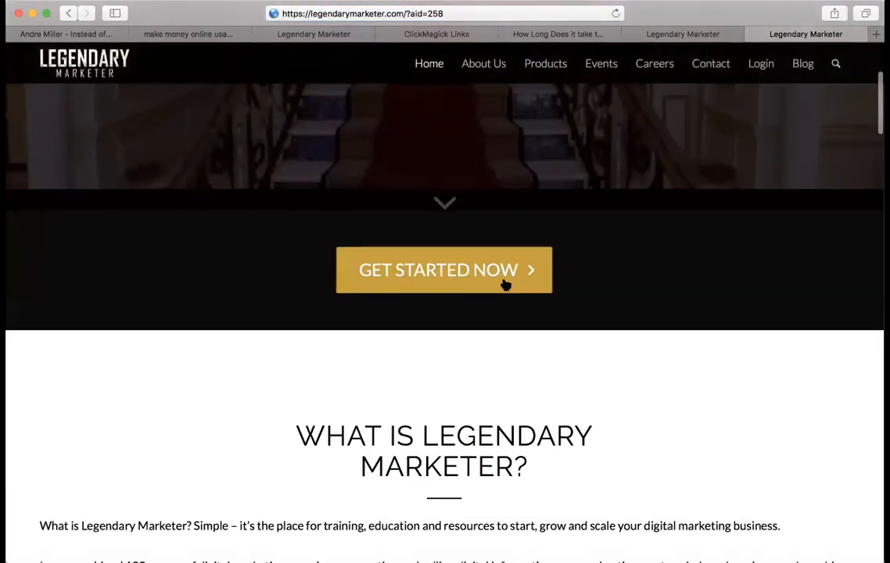
{"action": "scroll", "coordinate": [505, 284], "scroll_direction": "up", "scroll_amount": 15}
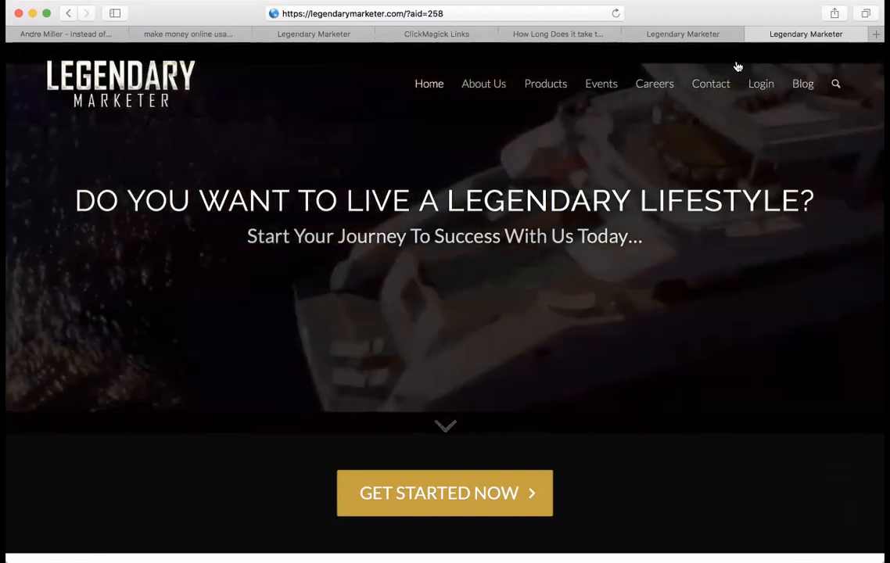
- Browse the posts on the site's blog and open the training class about building a following with organic (FREE) marketing
{"action": "left_click", "coordinate": [804, 85]}
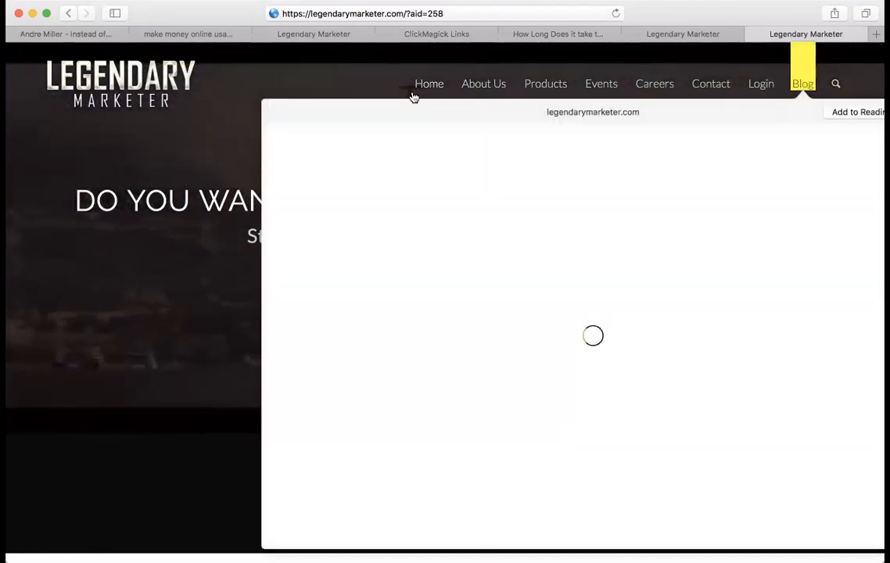
{"action": "left_click", "coordinate": [394, 84]}
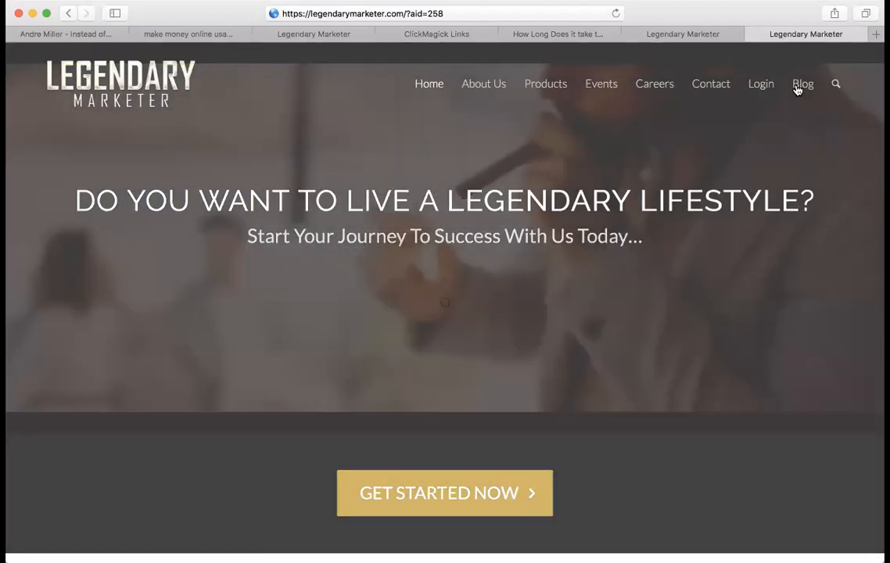
{"action": "left_click", "coordinate": [799, 86]}
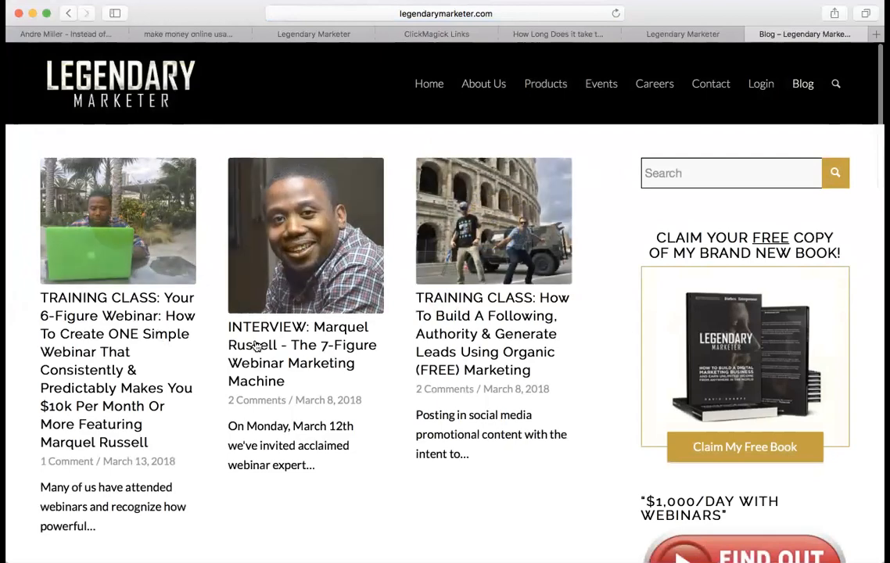
{"action": "scroll", "coordinate": [267, 320], "scroll_direction": "down", "scroll_amount": 5}
{"action": "scroll", "coordinate": [267, 320], "scroll_direction": "down", "scroll_amount": 6}
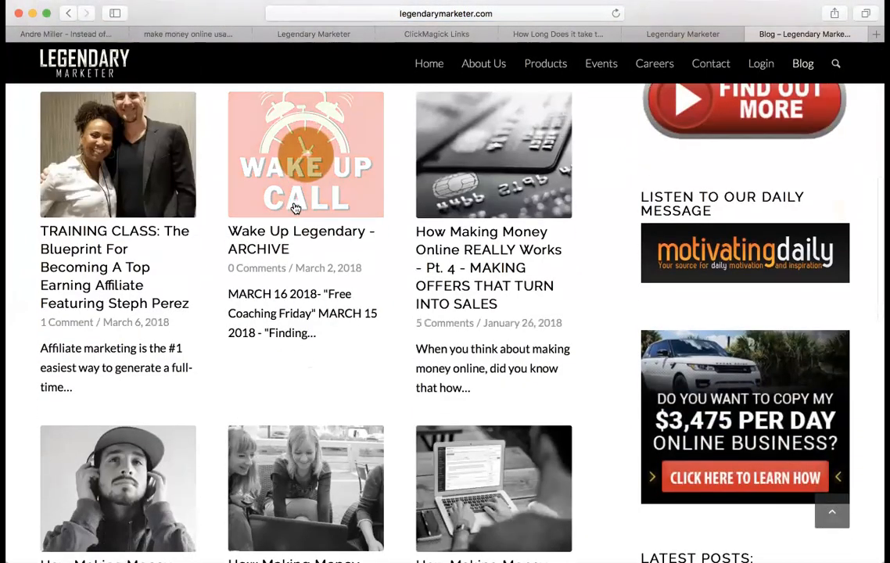
{"action": "scroll", "coordinate": [325, 254], "scroll_direction": "down", "scroll_amount": 4}
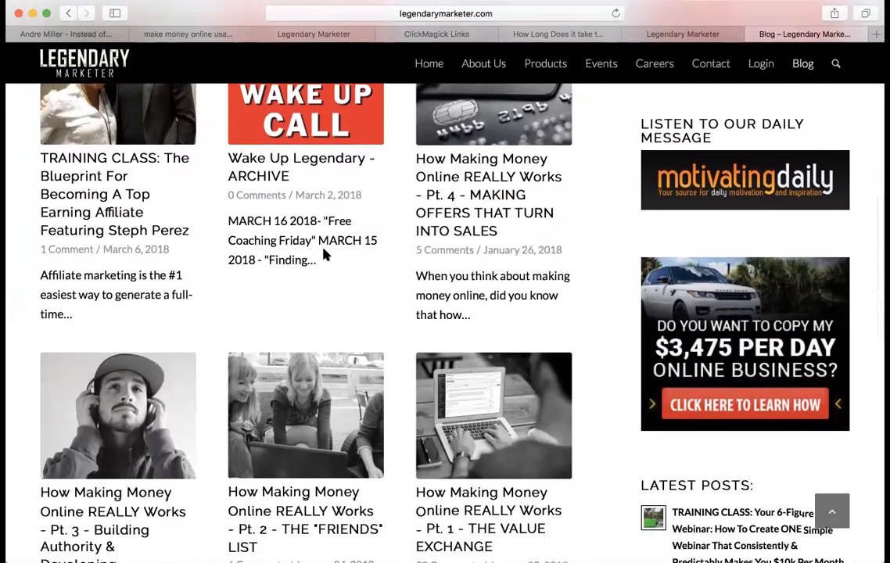
{"action": "scroll", "coordinate": [327, 256], "scroll_direction": "down", "scroll_amount": 3}
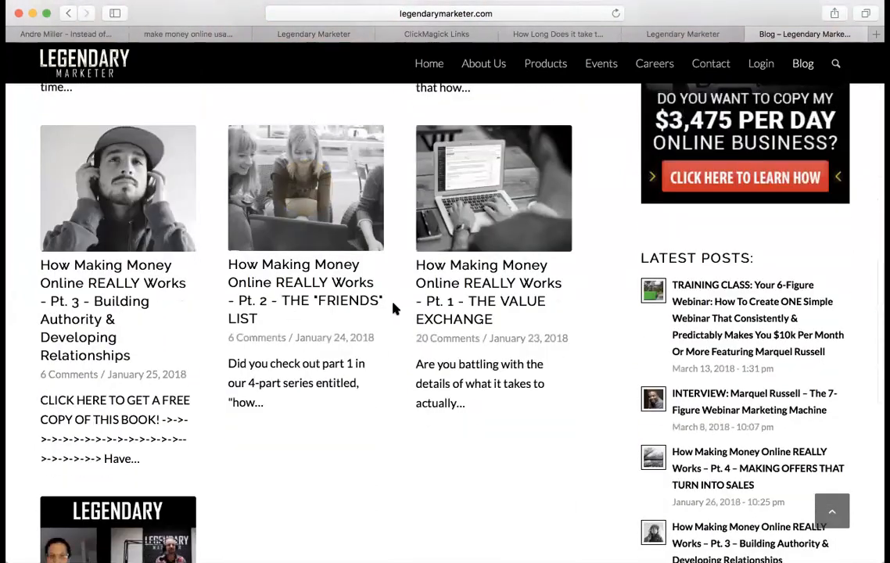
{"action": "scroll", "coordinate": [365, 223], "scroll_direction": "up", "scroll_amount": 8}
{"action": "scroll", "coordinate": [366, 223], "scroll_direction": "up", "scroll_amount": 10}
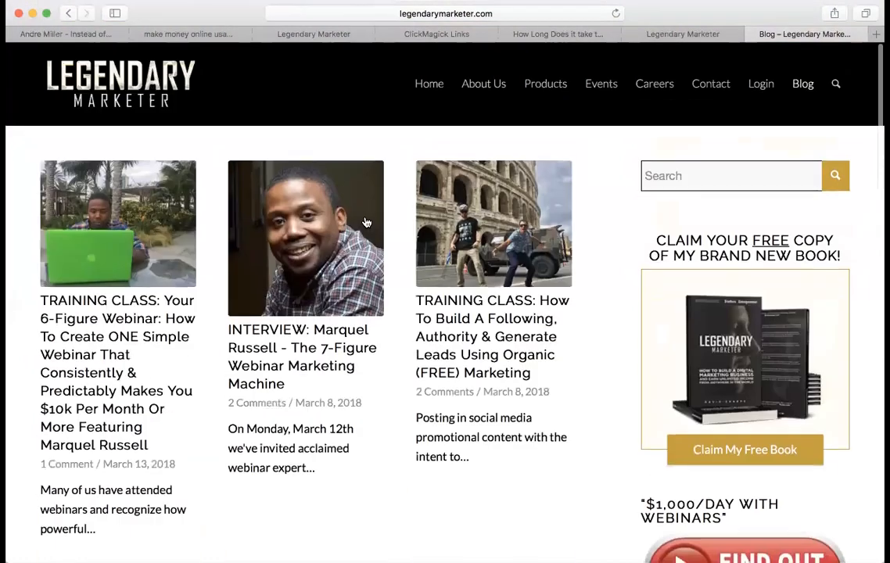
{"action": "left_click", "coordinate": [499, 217]}
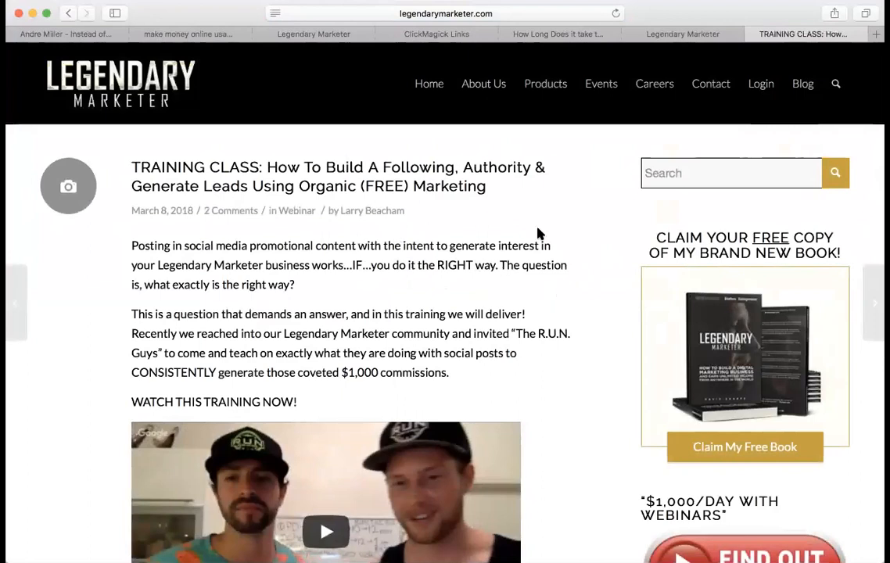
{"action": "scroll", "coordinate": [554, 220], "scroll_direction": "down", "scroll_amount": 1}
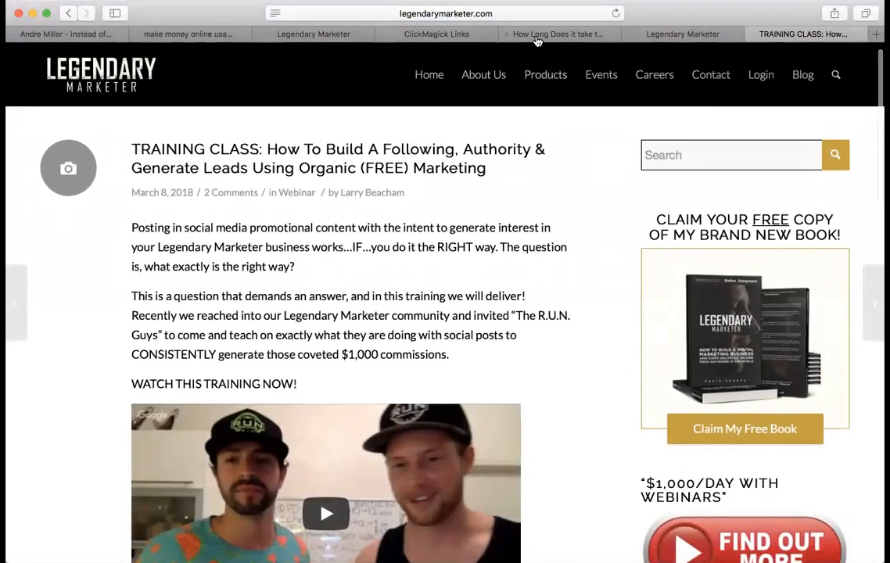
- Append the affiliate ID parameter to the end of the training class post's web address
{"action": "left_click", "coordinate": [548, 12]}
{"action": "left_click", "coordinate": [565, 14]}
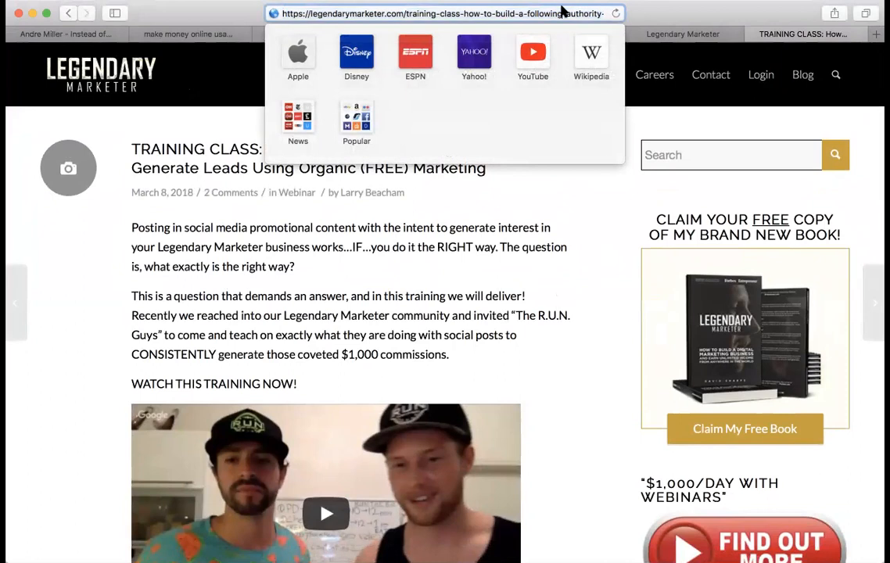
{"action": "key", "text": "Right"}
{"action": "key", "text": "Right"}
{"action": "key", "text": "Right"}
{"action": "key", "text": "Right"}
{"action": "key", "text": "Right"}
{"action": "key", "text": "Right"}
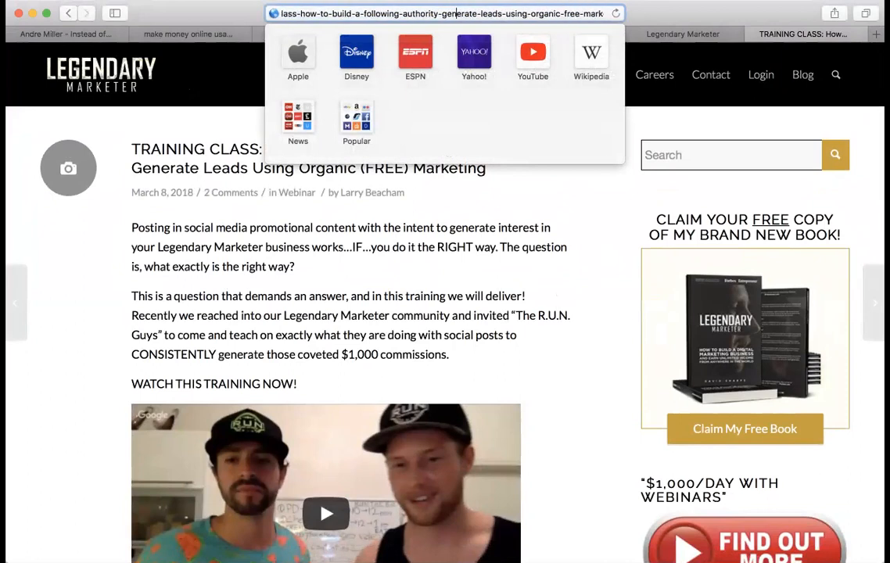
{"action": "key", "text": "Right"}
{"action": "key", "text": "Right"}
{"action": "key", "text": "Right"}
{"action": "key", "text": "Right"}
{"action": "key", "text": "Right"}
{"action": "key", "text": "Right"}
{"action": "key", "text": "Right"}
{"action": "key", "text": "Right"}
{"action": "key", "text": "Right"}
{"action": "key", "text": "Right"}
{"action": "key", "text": "Right"}
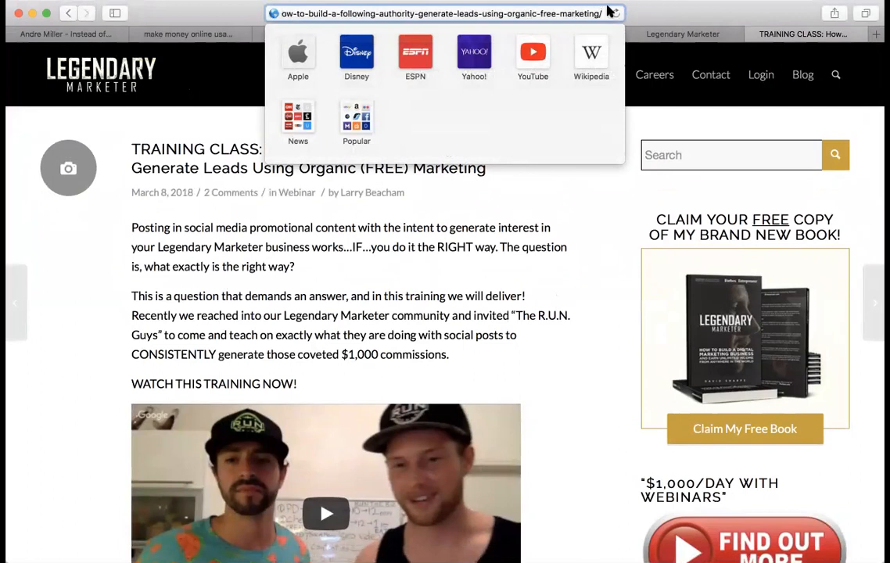
{"action": "type", "text": "?aid=258"}
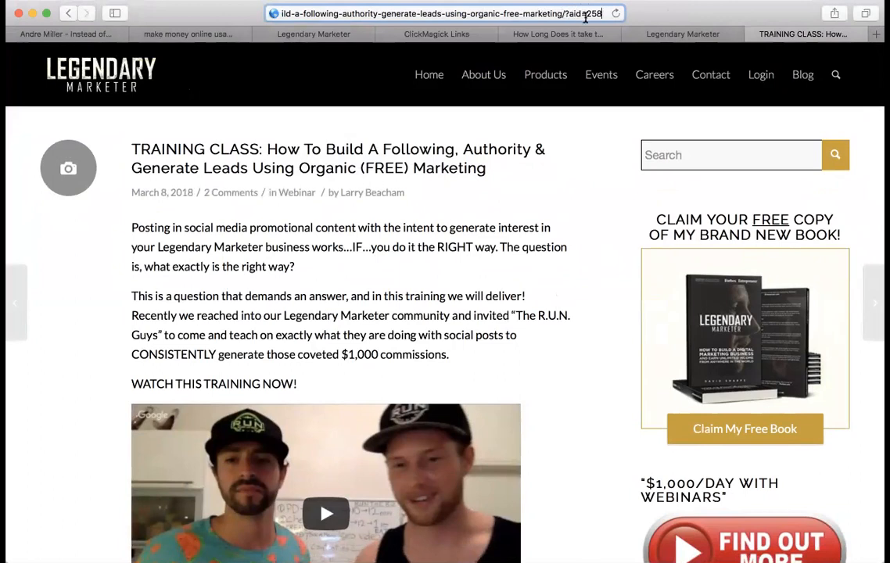
- Revisit the Secret Funnel's affiliate links, and open bitly.com in a new browser tab for shortening the training post's link
{"action": "left_click", "coordinate": [673, 33]}
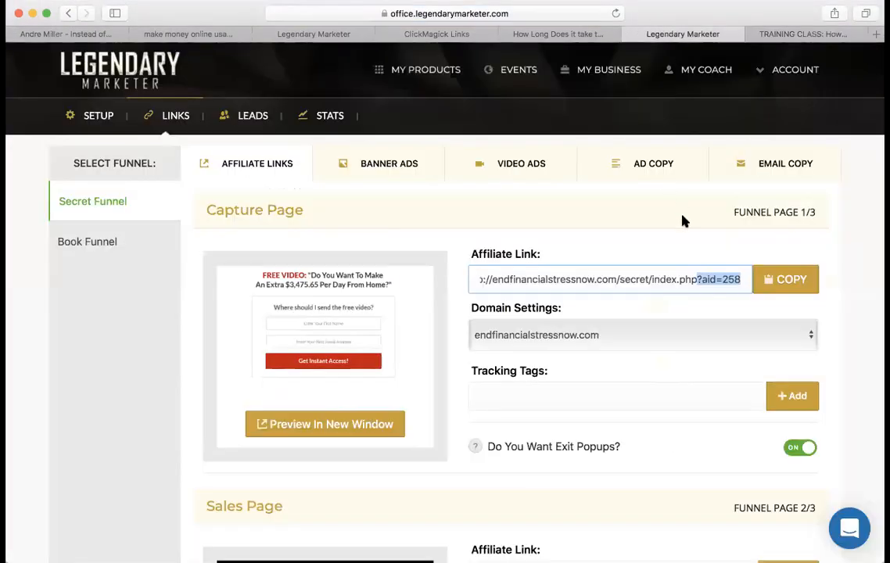
{"action": "left_click", "coordinate": [744, 34]}
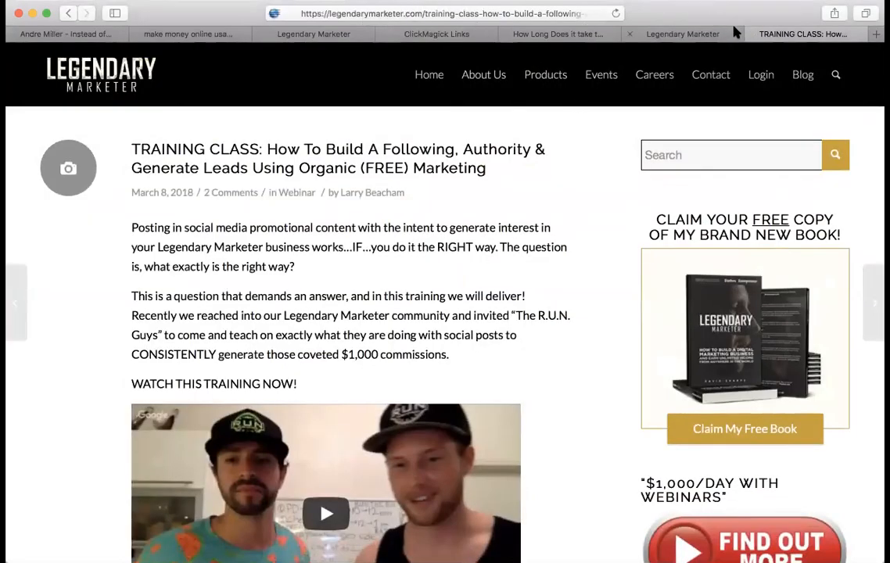
{"action": "left_click", "coordinate": [876, 32]}
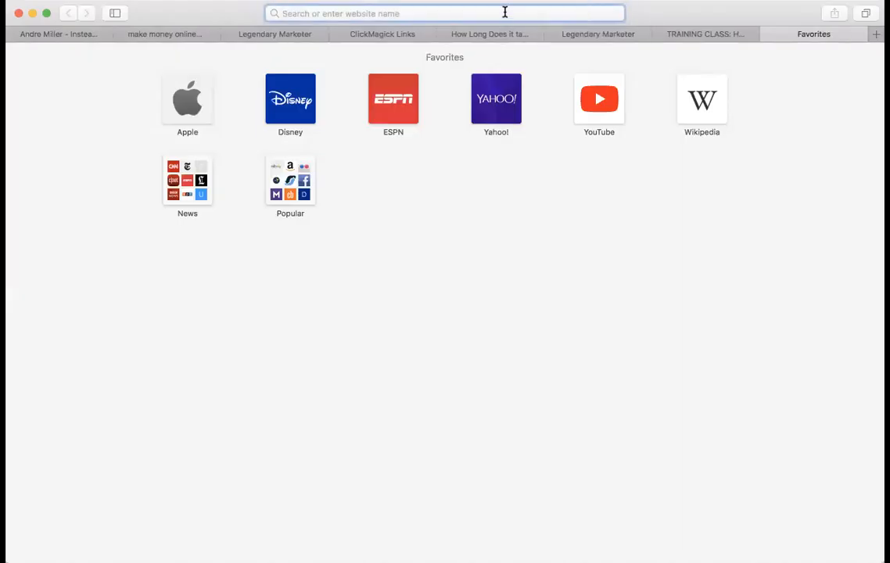
{"action": "type", "text": "bitly.com"}
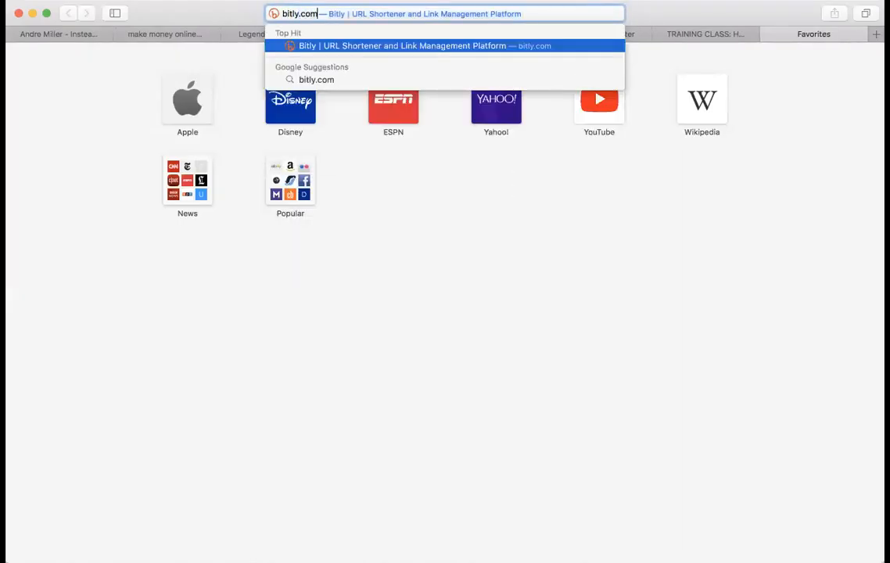
{"action": "key", "text": "Return"}
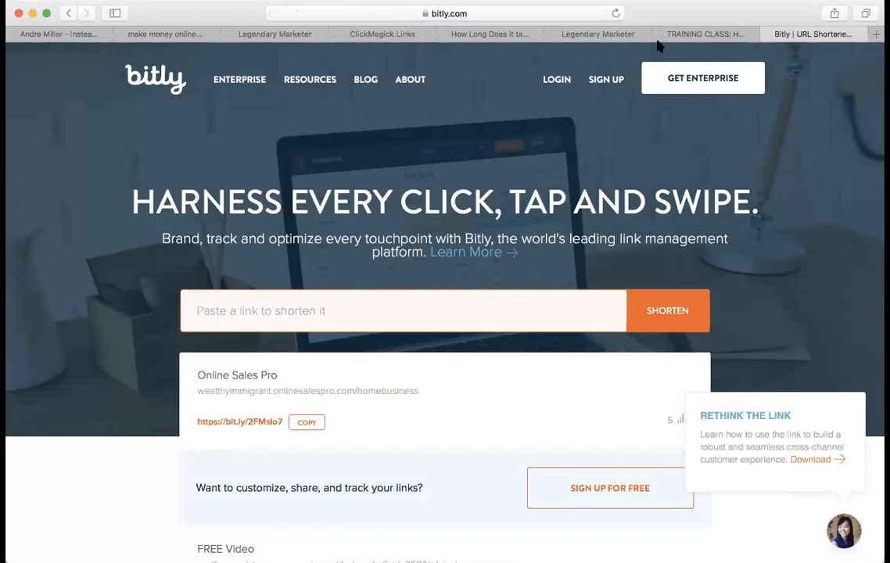
{"action": "left_click", "coordinate": [693, 34]}
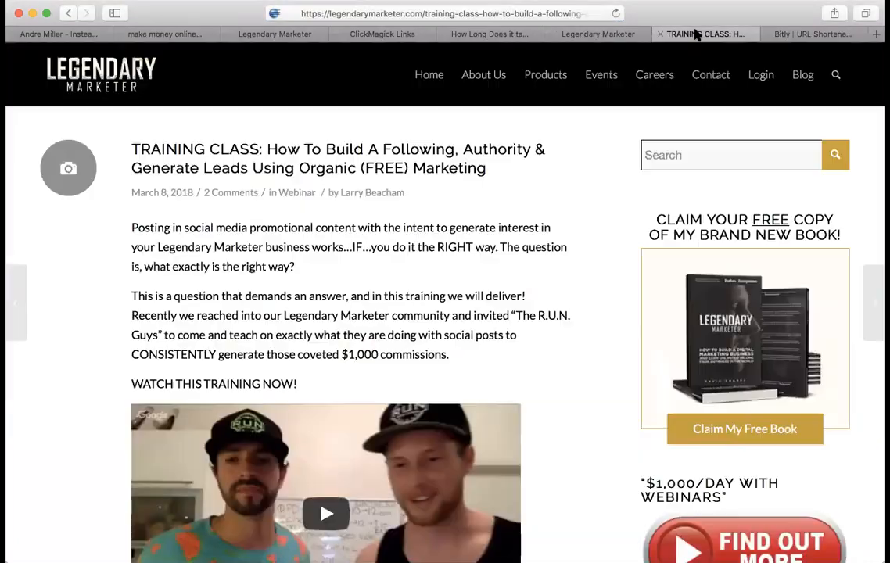
{"action": "left_click", "coordinate": [806, 33]}
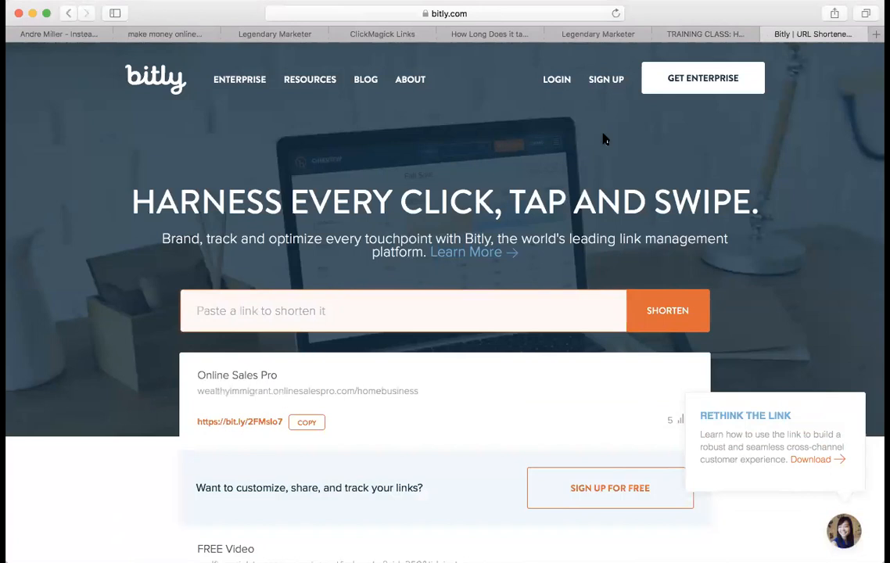
- Return to the Secret Funnel's affiliate links and look through its banner ads
{"action": "left_click", "coordinate": [602, 34]}
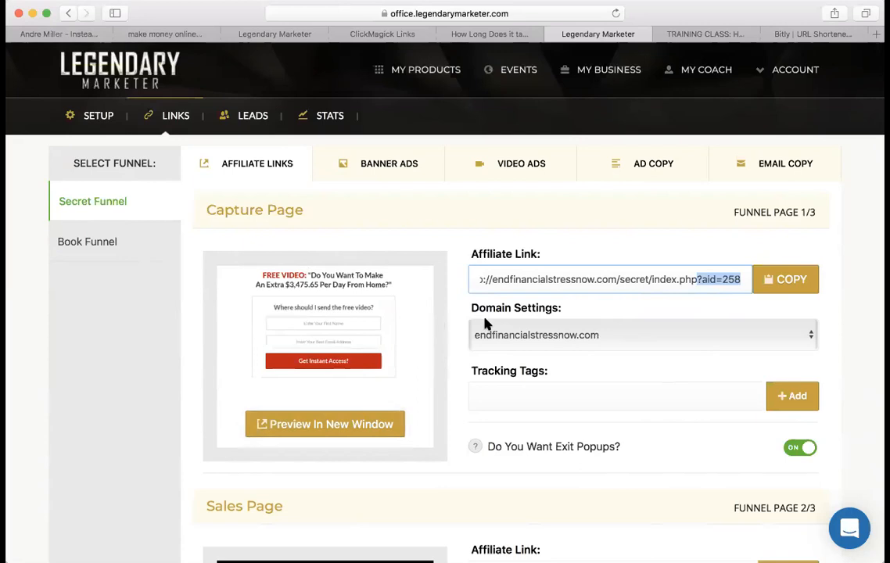
{"action": "left_click", "coordinate": [584, 313]}
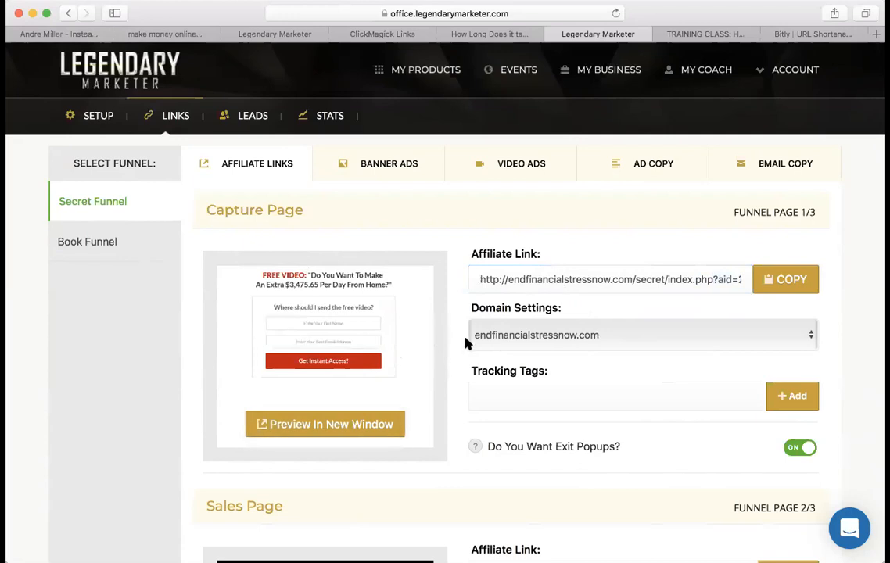
{"action": "left_click", "coordinate": [395, 169]}
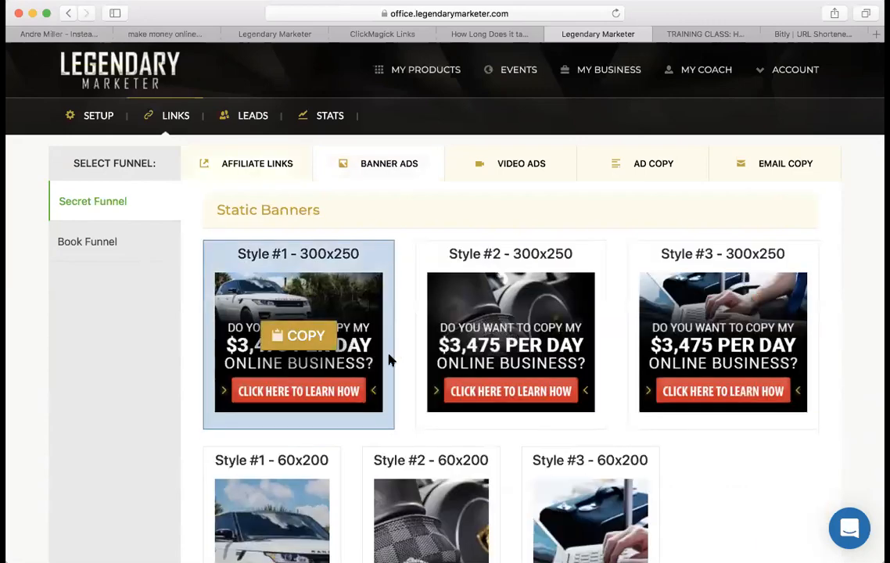
{"action": "scroll", "coordinate": [390, 360], "scroll_direction": "down", "scroll_amount": 5}
{"action": "scroll", "coordinate": [391, 362], "scroll_direction": "down", "scroll_amount": 3}
{"action": "scroll", "coordinate": [387, 360], "scroll_direction": "up", "scroll_amount": 10}
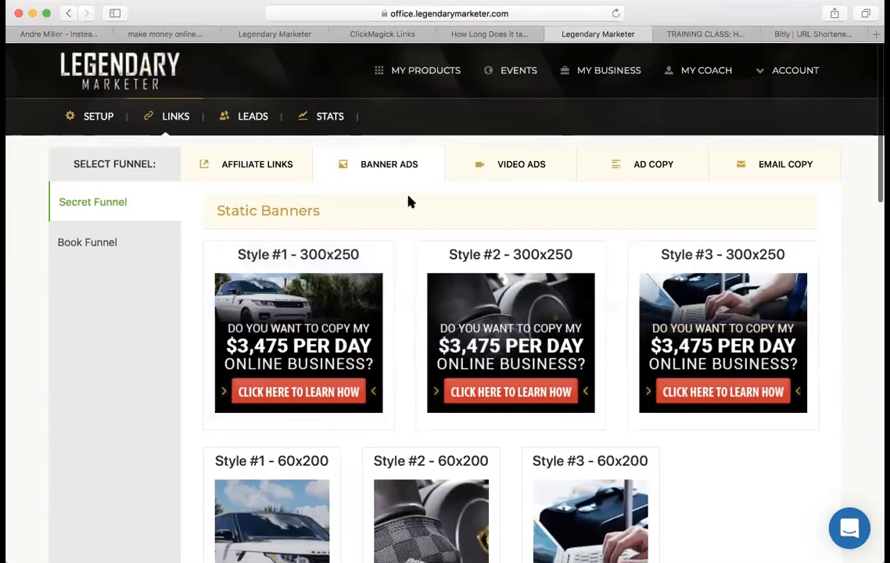
- View the Secret Funnel's video ads and read through the ad copy of AD #1
{"action": "left_click", "coordinate": [491, 165]}
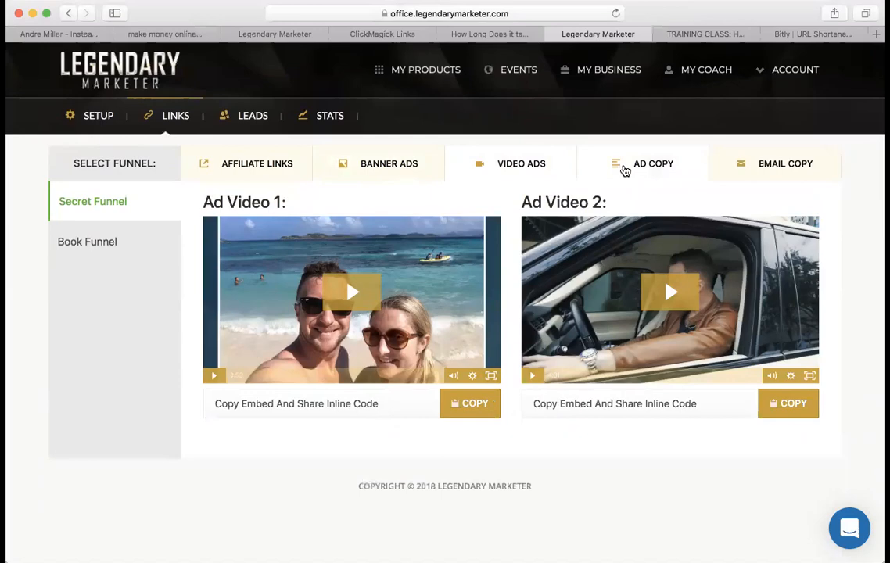
{"action": "left_click", "coordinate": [625, 171]}
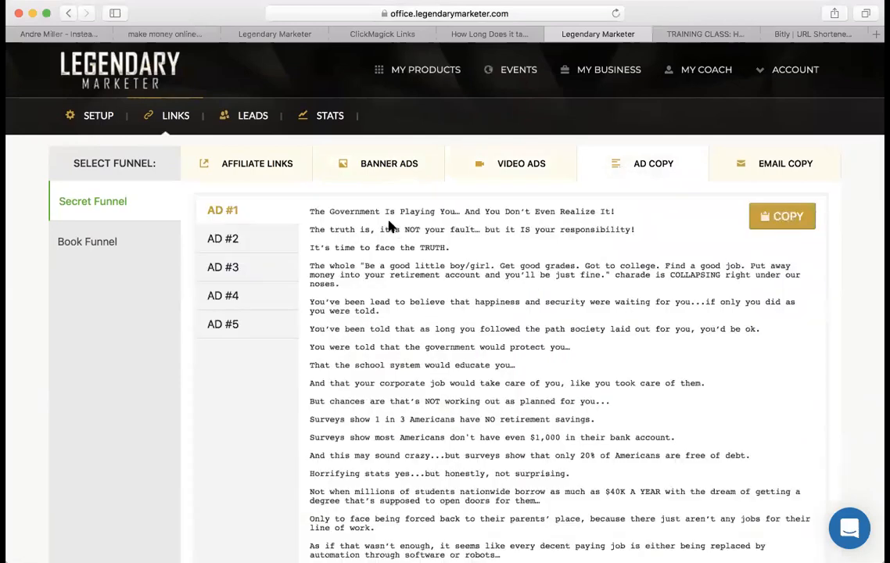
{"action": "scroll", "coordinate": [534, 415], "scroll_direction": "down", "scroll_amount": 10}
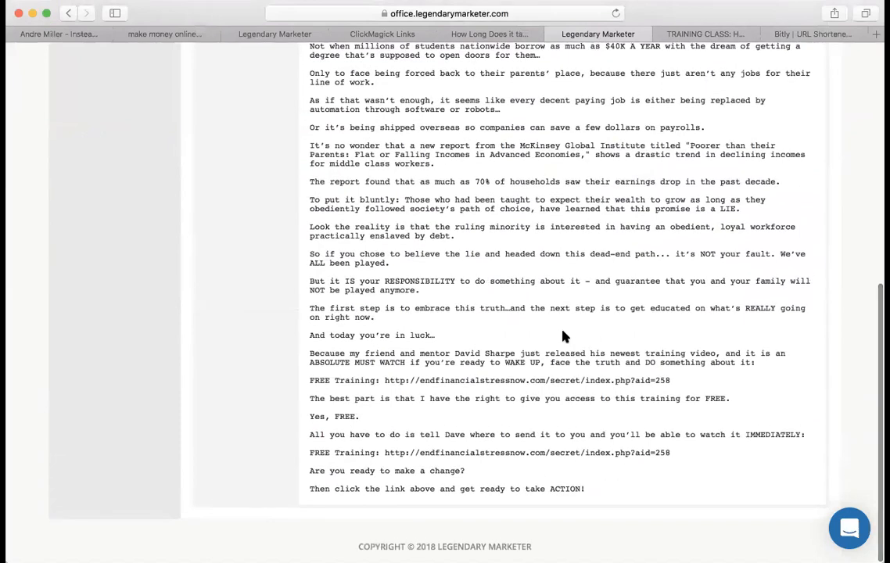
{"action": "scroll", "coordinate": [662, 379], "scroll_direction": "up", "scroll_amount": 10}
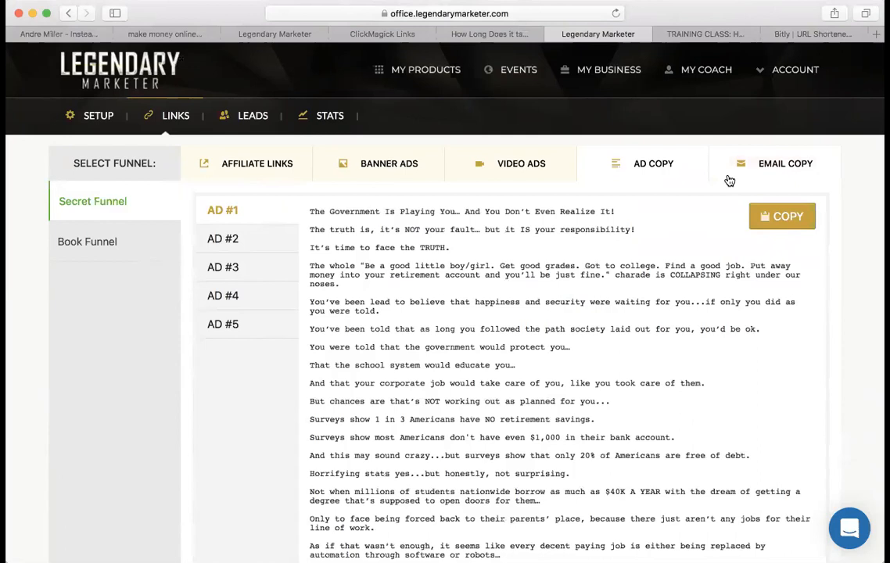
{"action": "left_click", "coordinate": [755, 165]}
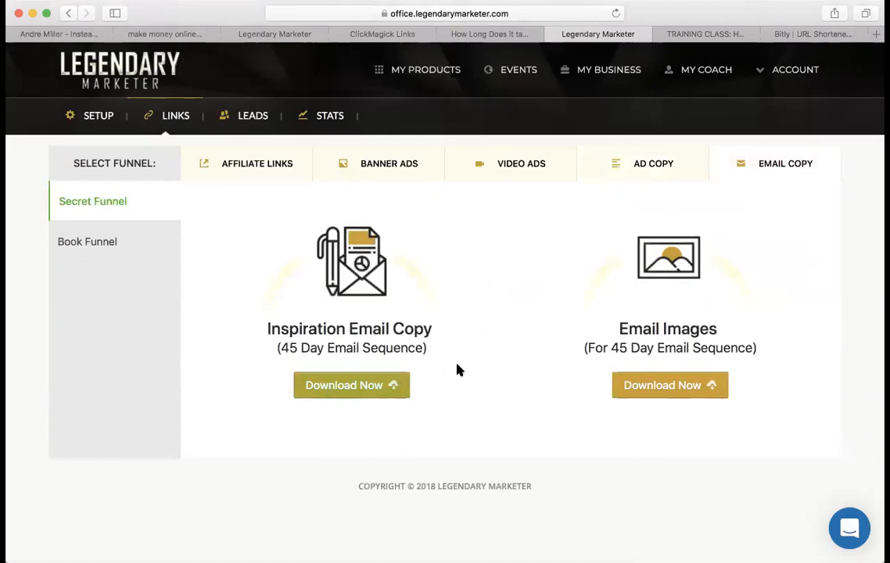
{"action": "left_click", "coordinate": [128, 241]}
{"action": "scroll", "coordinate": [354, 317], "scroll_direction": "down", "scroll_amount": 3}
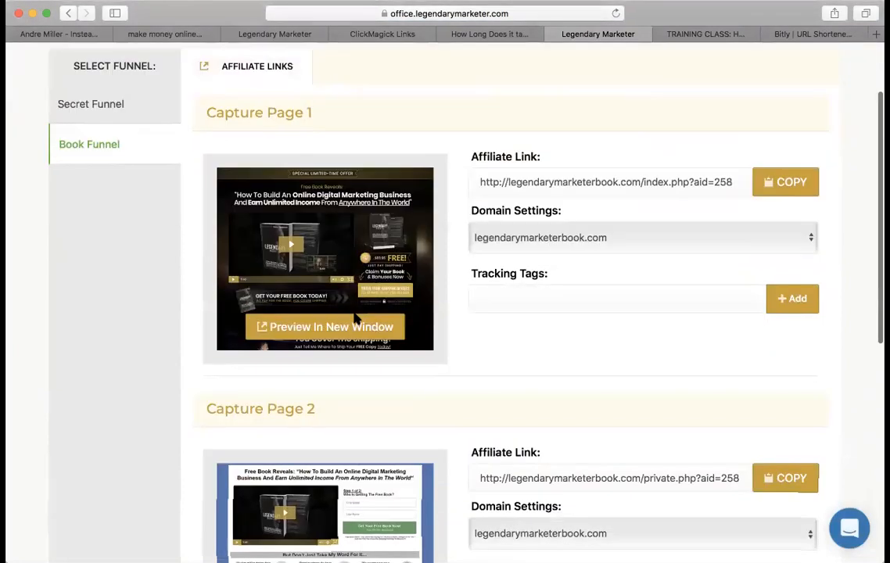
- Activate the tracking tag entry for the Book Funnel's Capture Page 1
{"action": "scroll", "coordinate": [355, 317], "scroll_direction": "up", "scroll_amount": 1}
{"action": "left_click", "coordinate": [542, 301]}
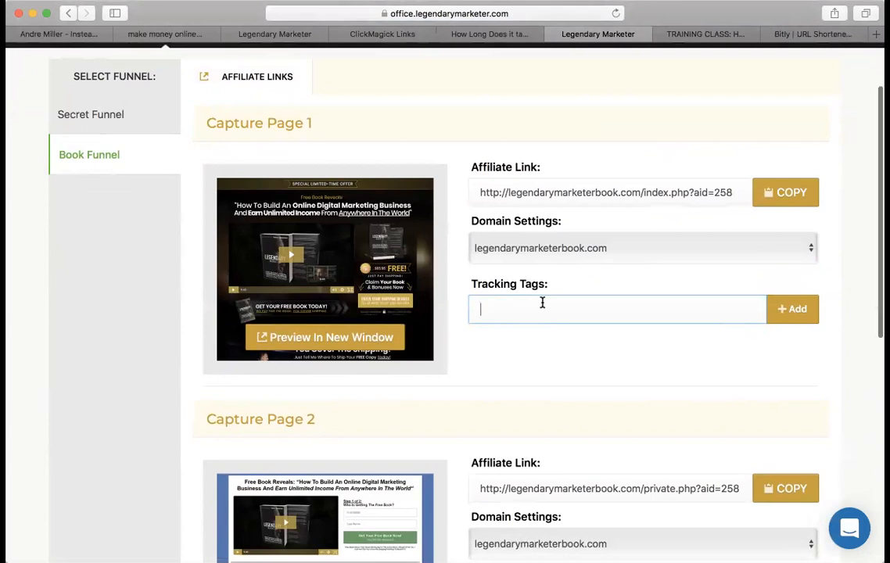
- View the business's recent leads list and the list of members who signed up
{"action": "scroll", "coordinate": [542, 302], "scroll_direction": "up", "scroll_amount": 5}
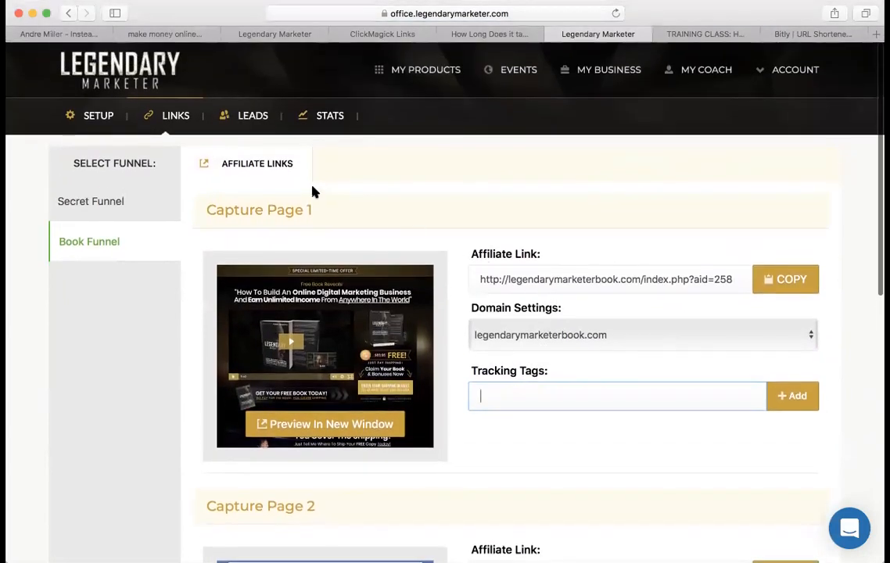
{"action": "left_click", "coordinate": [251, 130]}
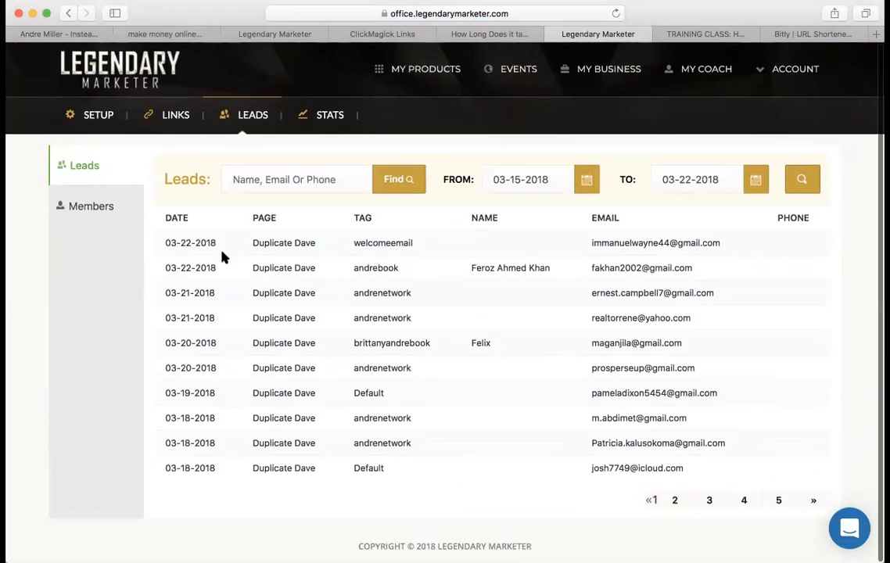
{"action": "left_click", "coordinate": [109, 210]}
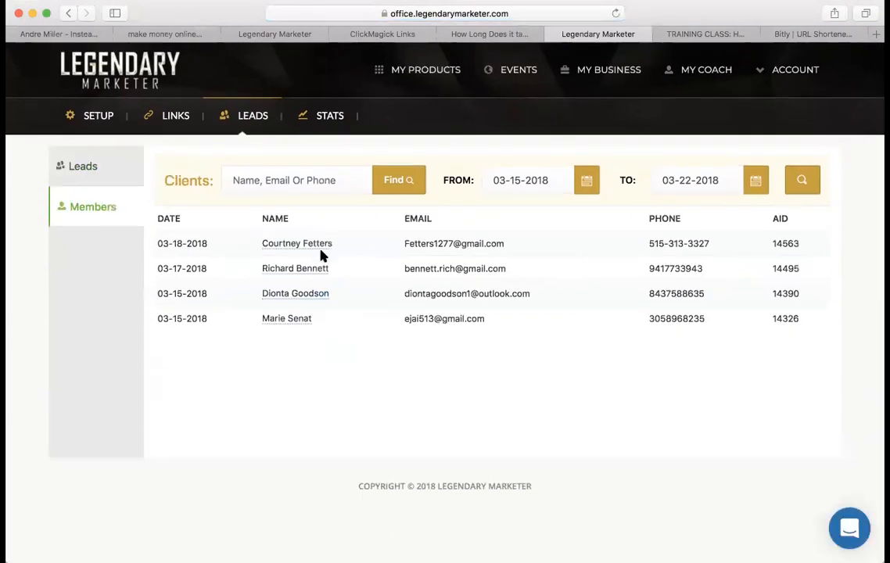
- Look through the Secret funnel's marketing stats, and return to the products home page with the Getting Started video
{"action": "left_click", "coordinate": [327, 112]}
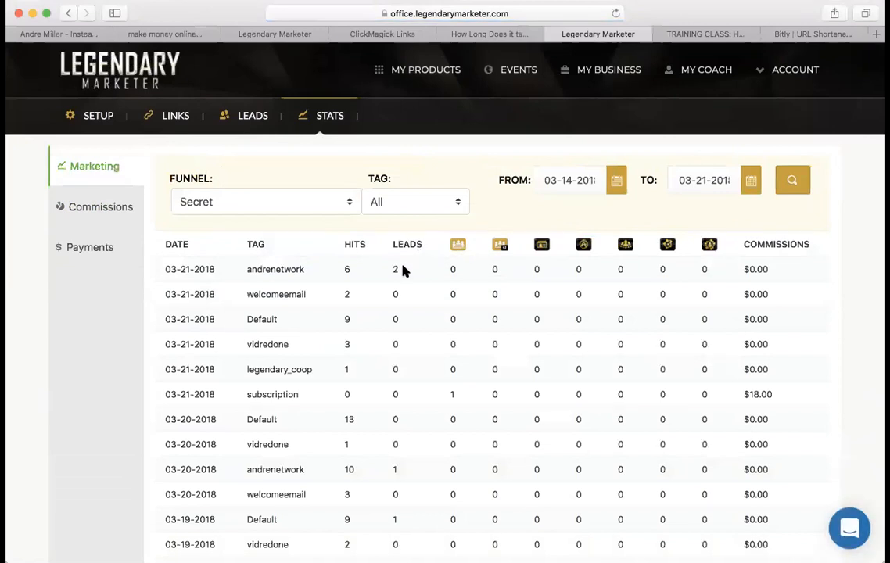
{"action": "scroll", "coordinate": [403, 270], "scroll_direction": "down", "scroll_amount": 3}
{"action": "scroll", "coordinate": [449, 263], "scroll_direction": "up", "scroll_amount": 3}
{"action": "left_click", "coordinate": [423, 75]}
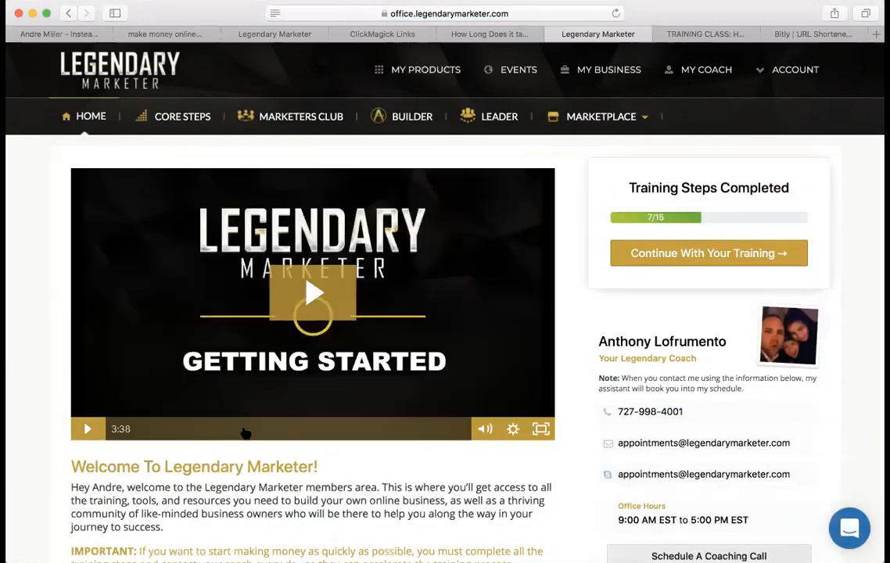